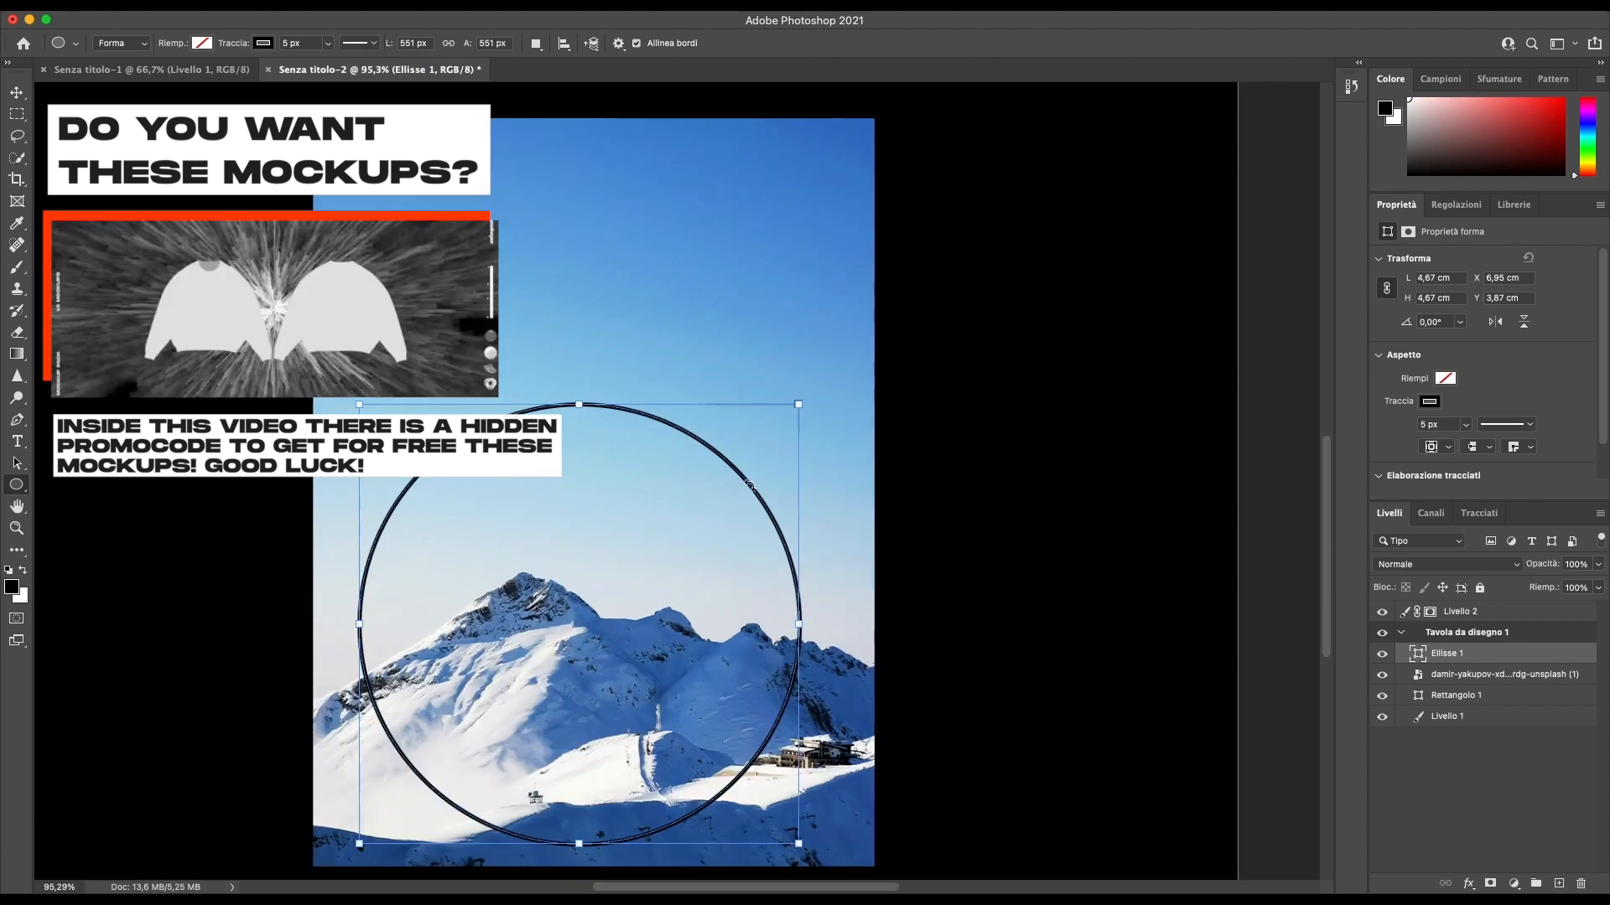
Step: Fill the circle shape over the mountain photo with white
left_click(202, 43)
left_click(113, 126)
left_click(16, 92)
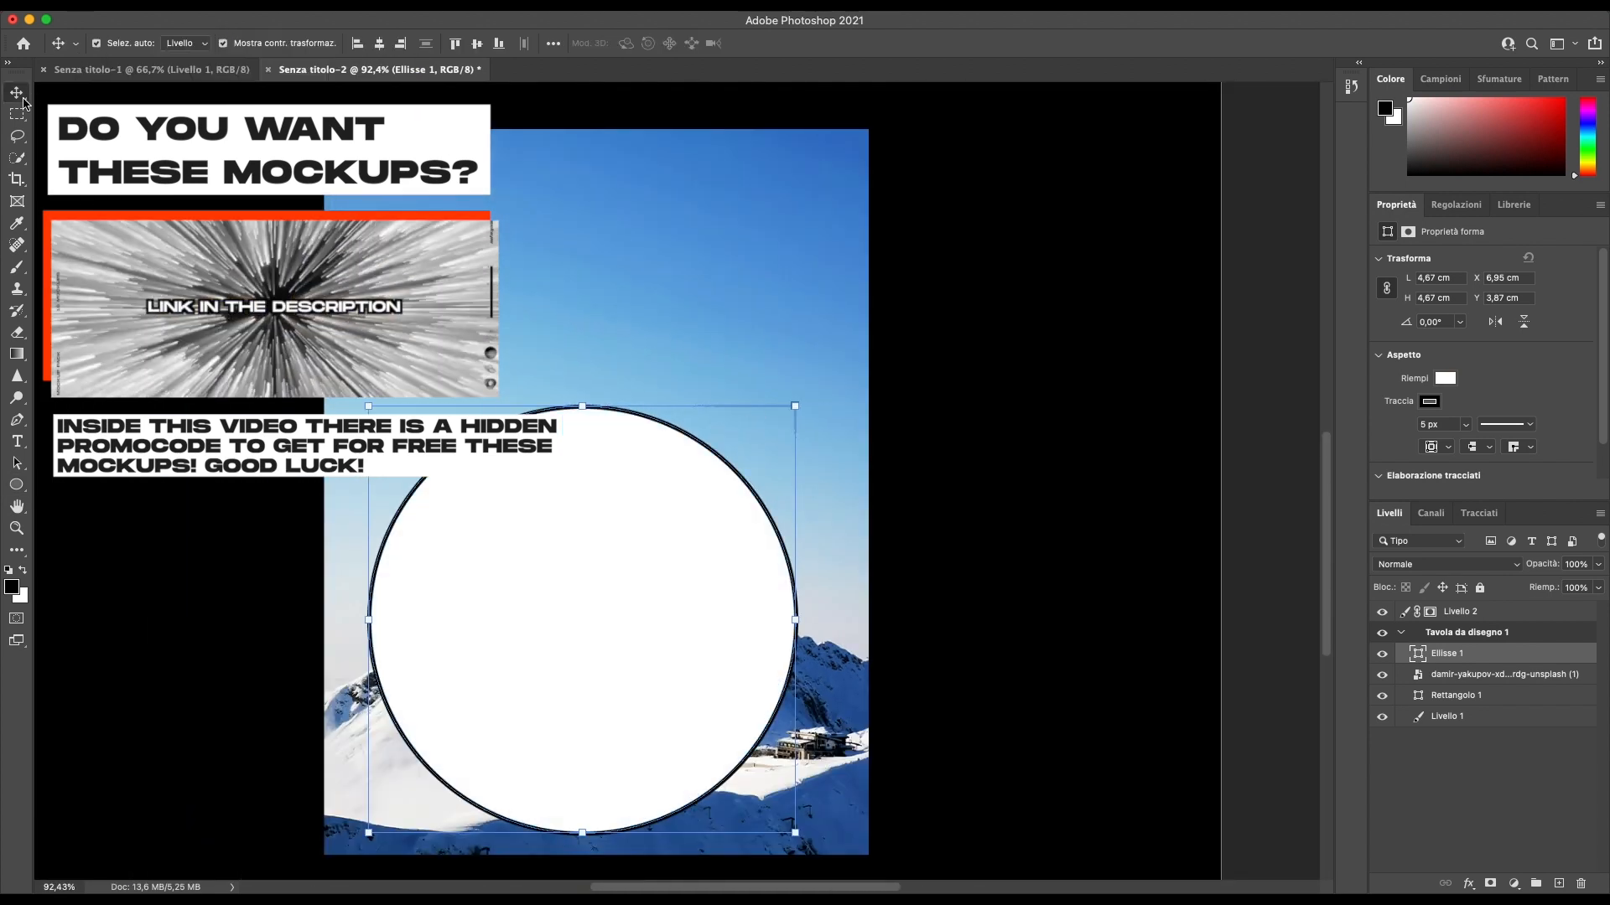
Step: Hide the layers beneath the circle and select its white area with the Quick Selection tool
key("w")
mouse_move(582, 525)
left_mouse_down()
mouse_move(607, 621)
mouse_move(789, 654)
left_mouse_up()
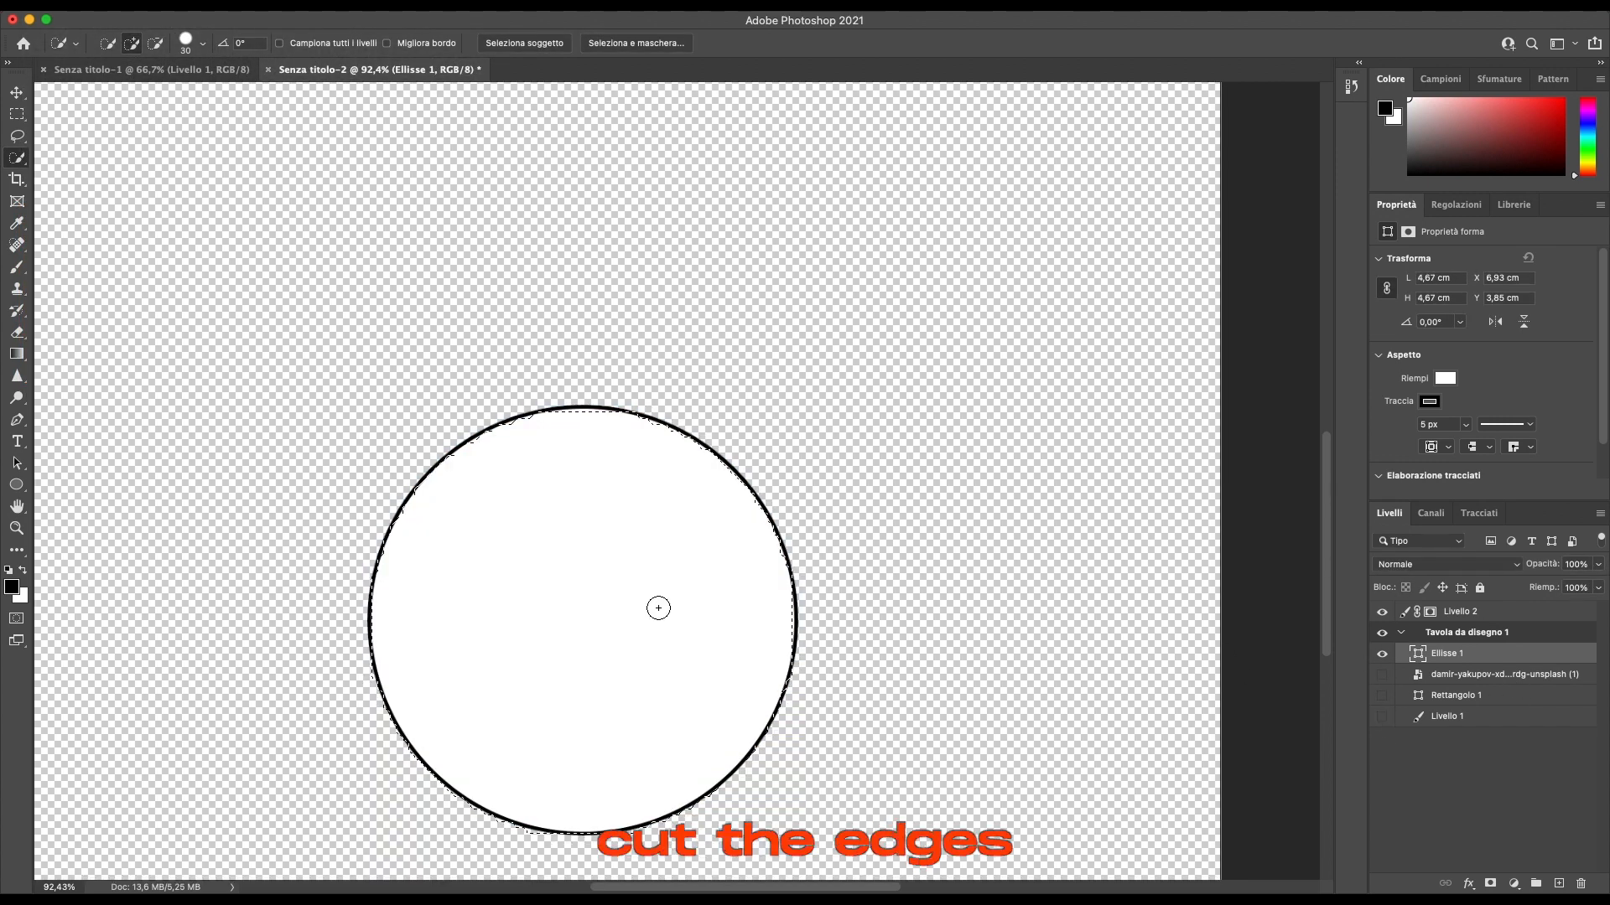
left_click_drag(658, 608, 948, 509)
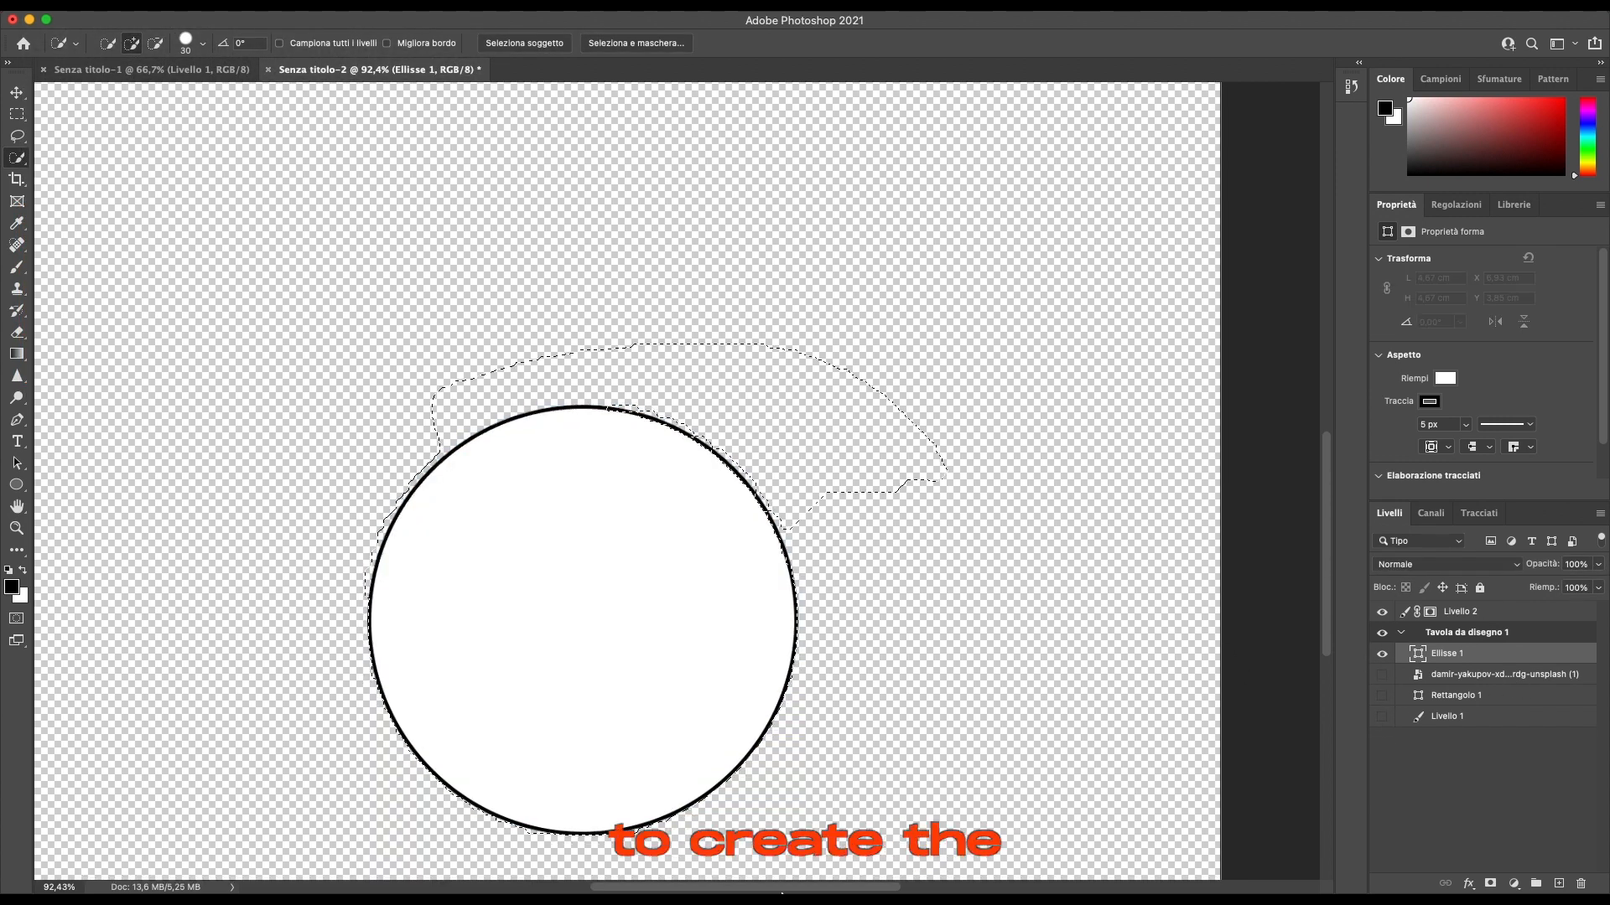
scroll(568, 674, "up", 5)
left_click(568, 674)
scroll(569, 674, "down", 5)
Step: Show the mountain photo layer and mask it with the circular selection
left_click(1382, 675)
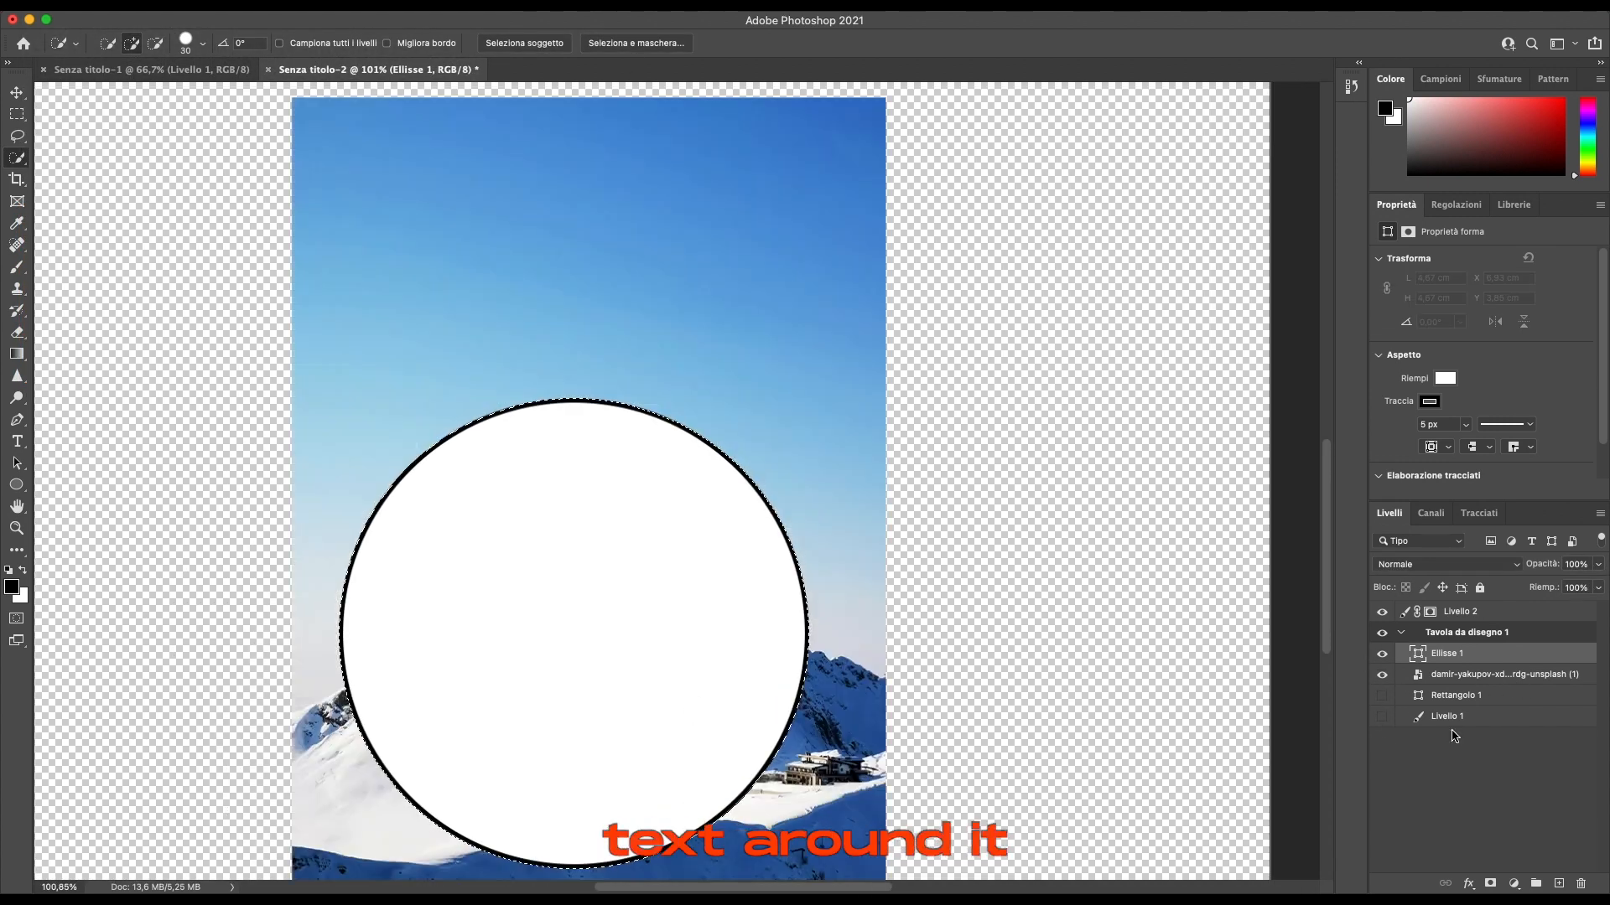
left_click(1490, 883)
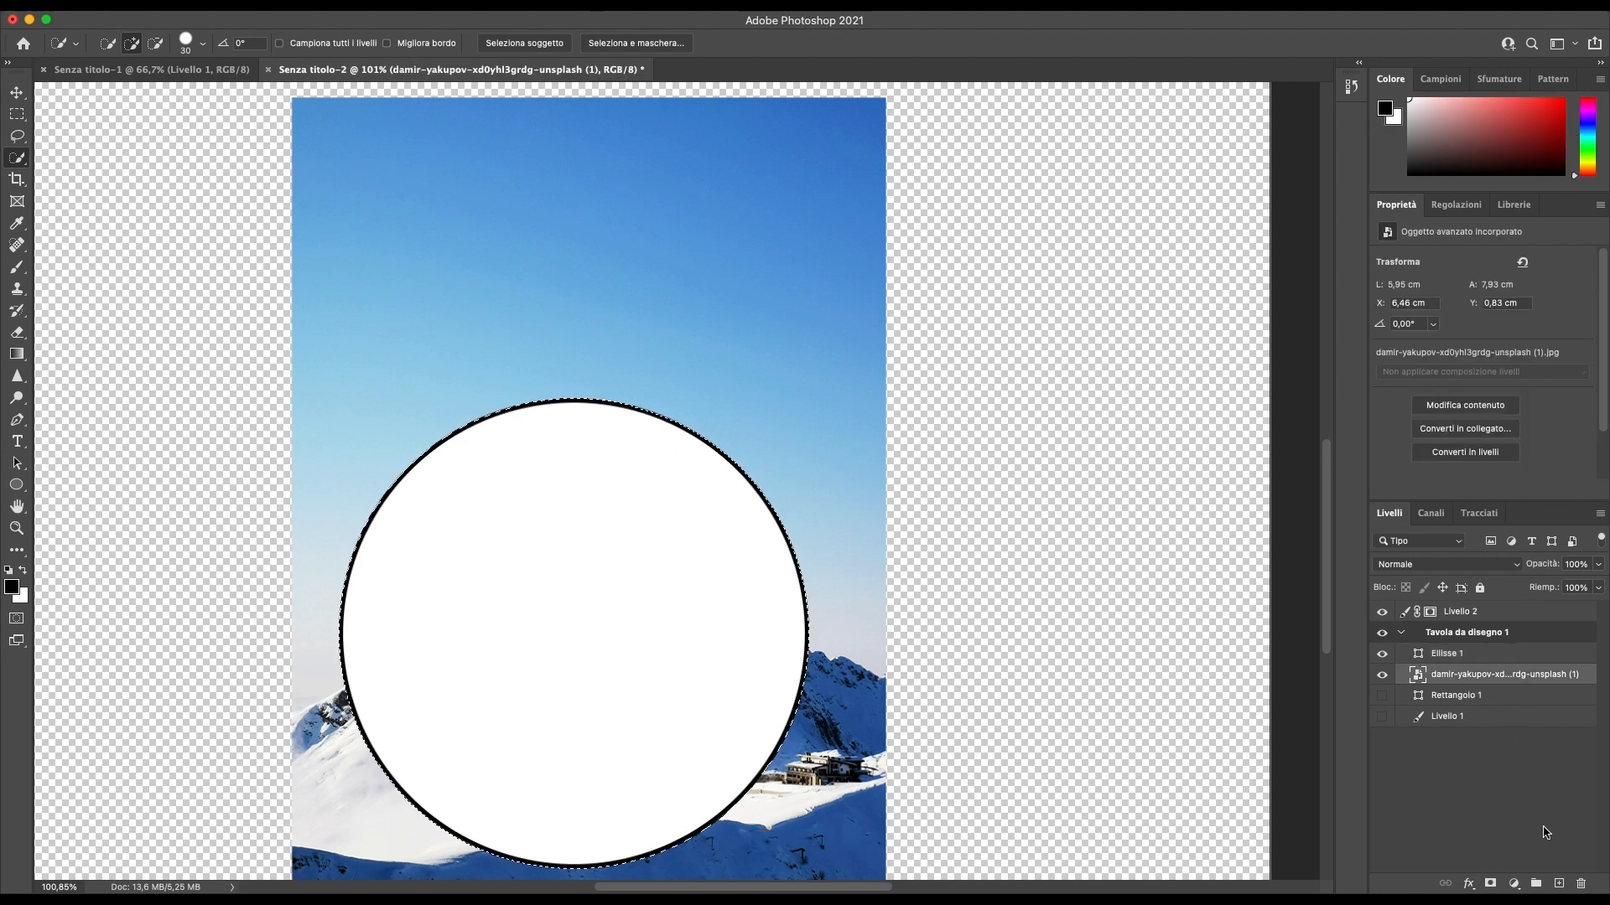
left_click(1490, 882)
Step: Change the outline colour of the Ellisse 1 circle to orange-red
left_click(1456, 654)
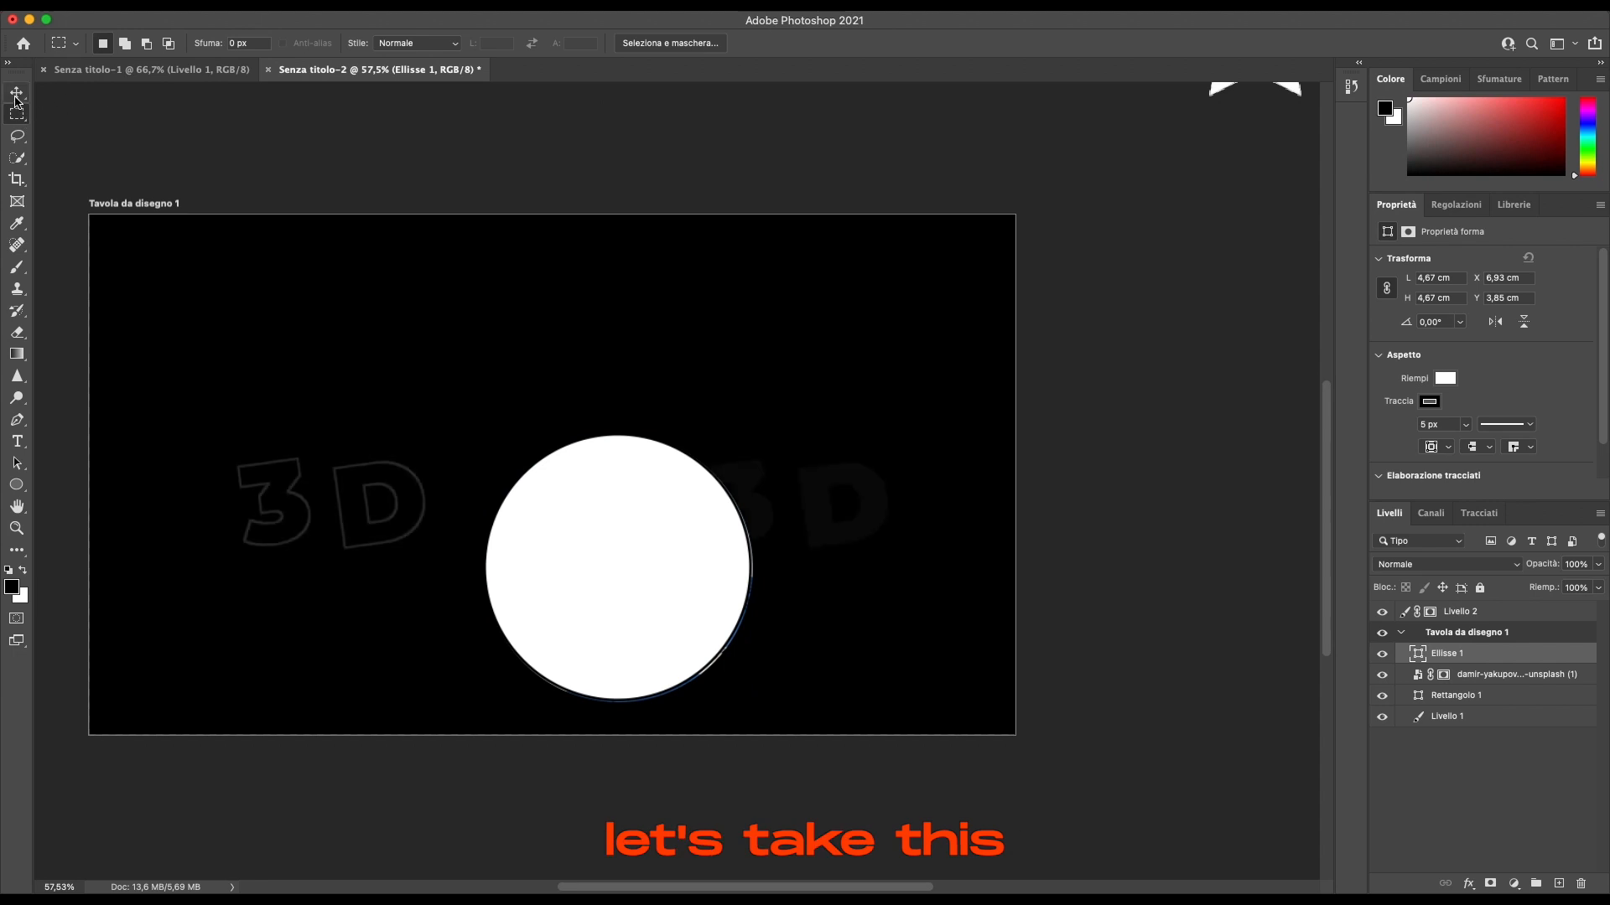
left_click(16, 94)
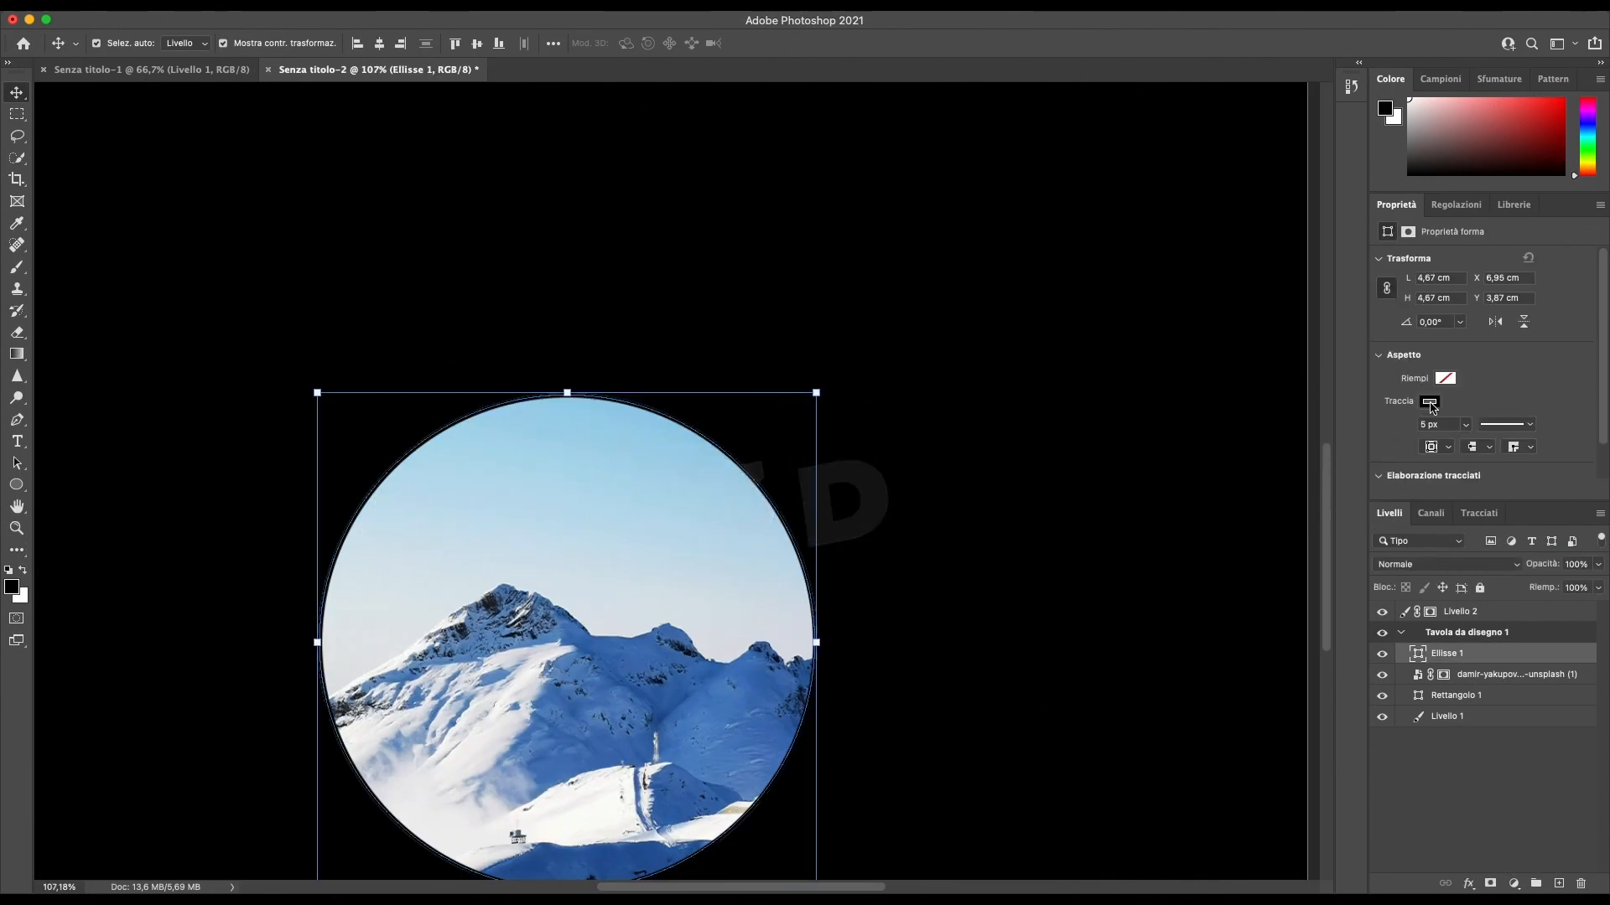
left_click(1432, 401)
left_click(1443, 491)
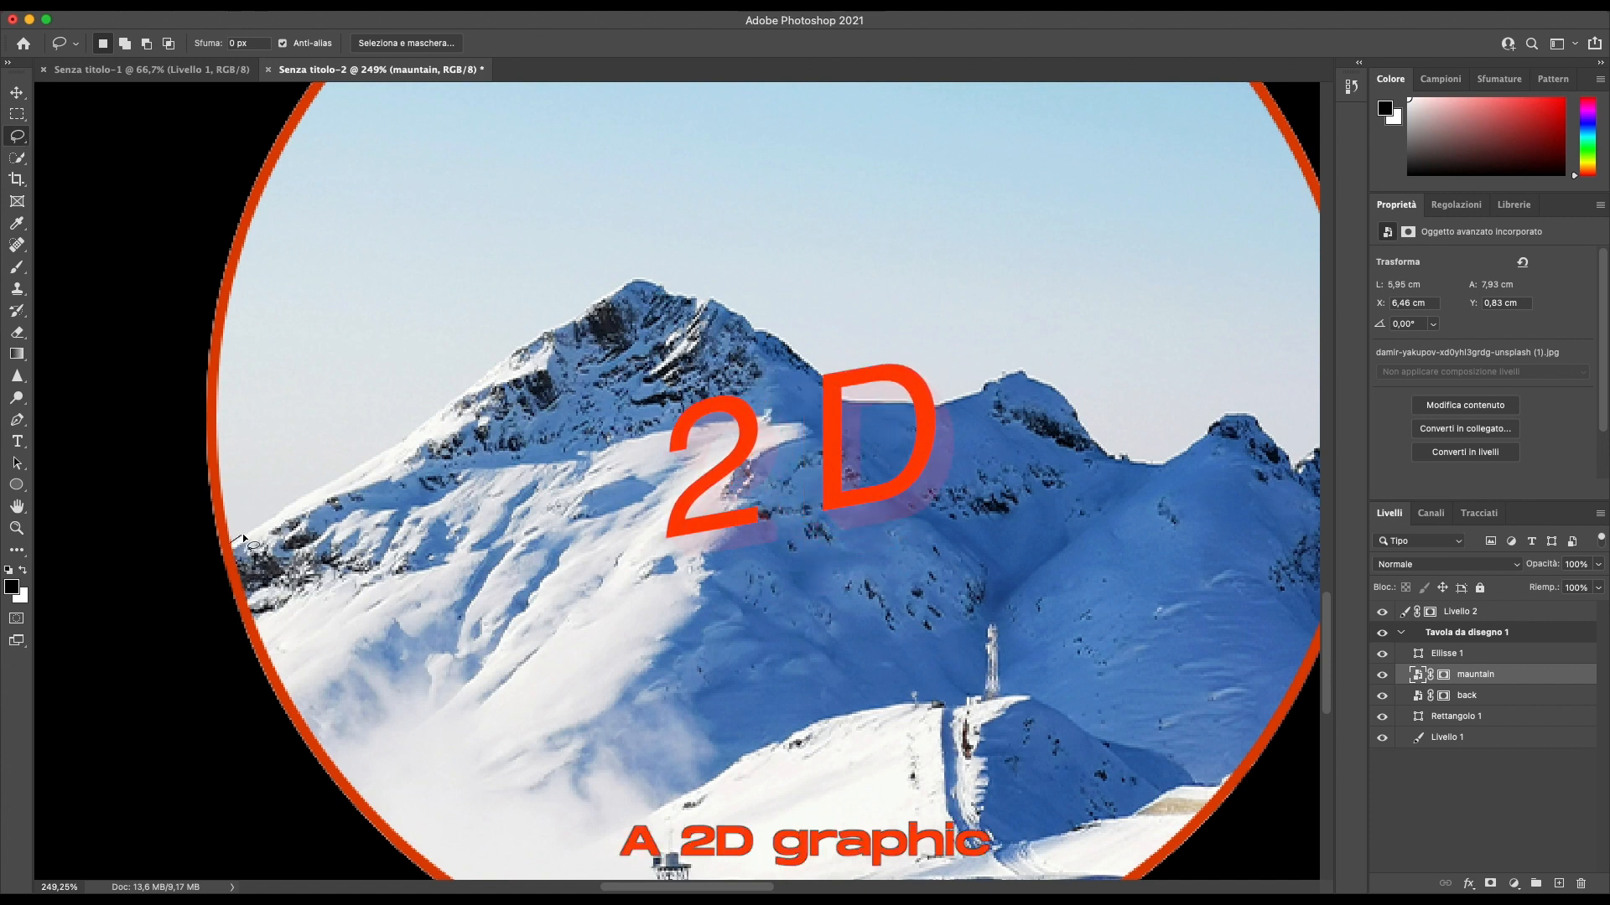
Step: Try to delete the selected sky area from the mauntain smart object, and rasterize the layer
key("BackSpace")
key("Return")
right_click(1491, 674)
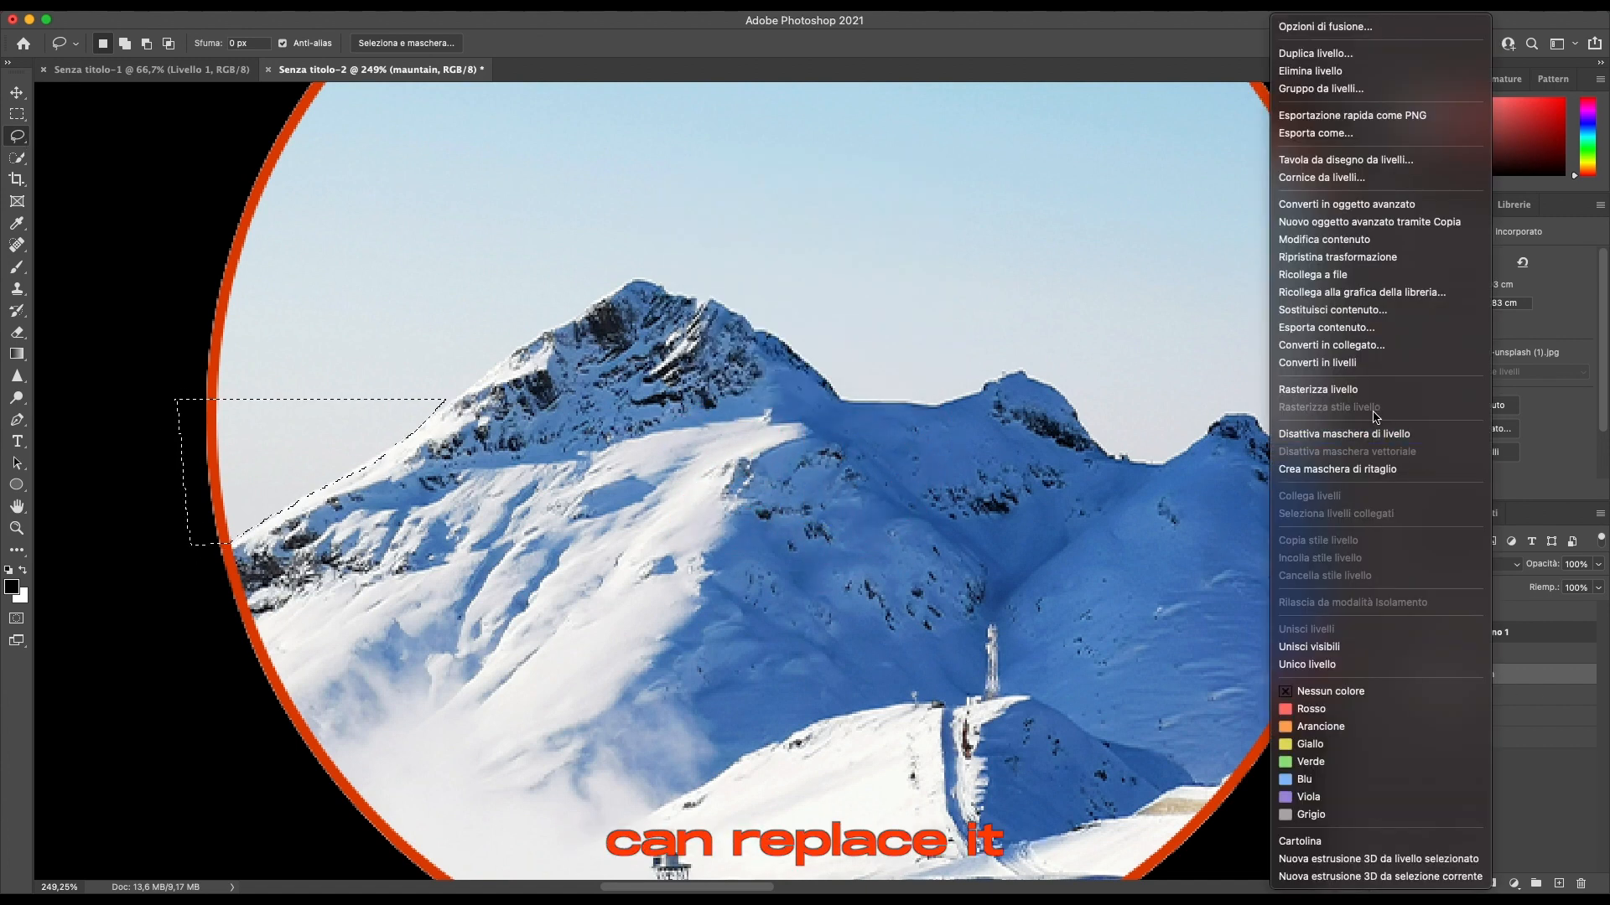
left_click(1335, 391)
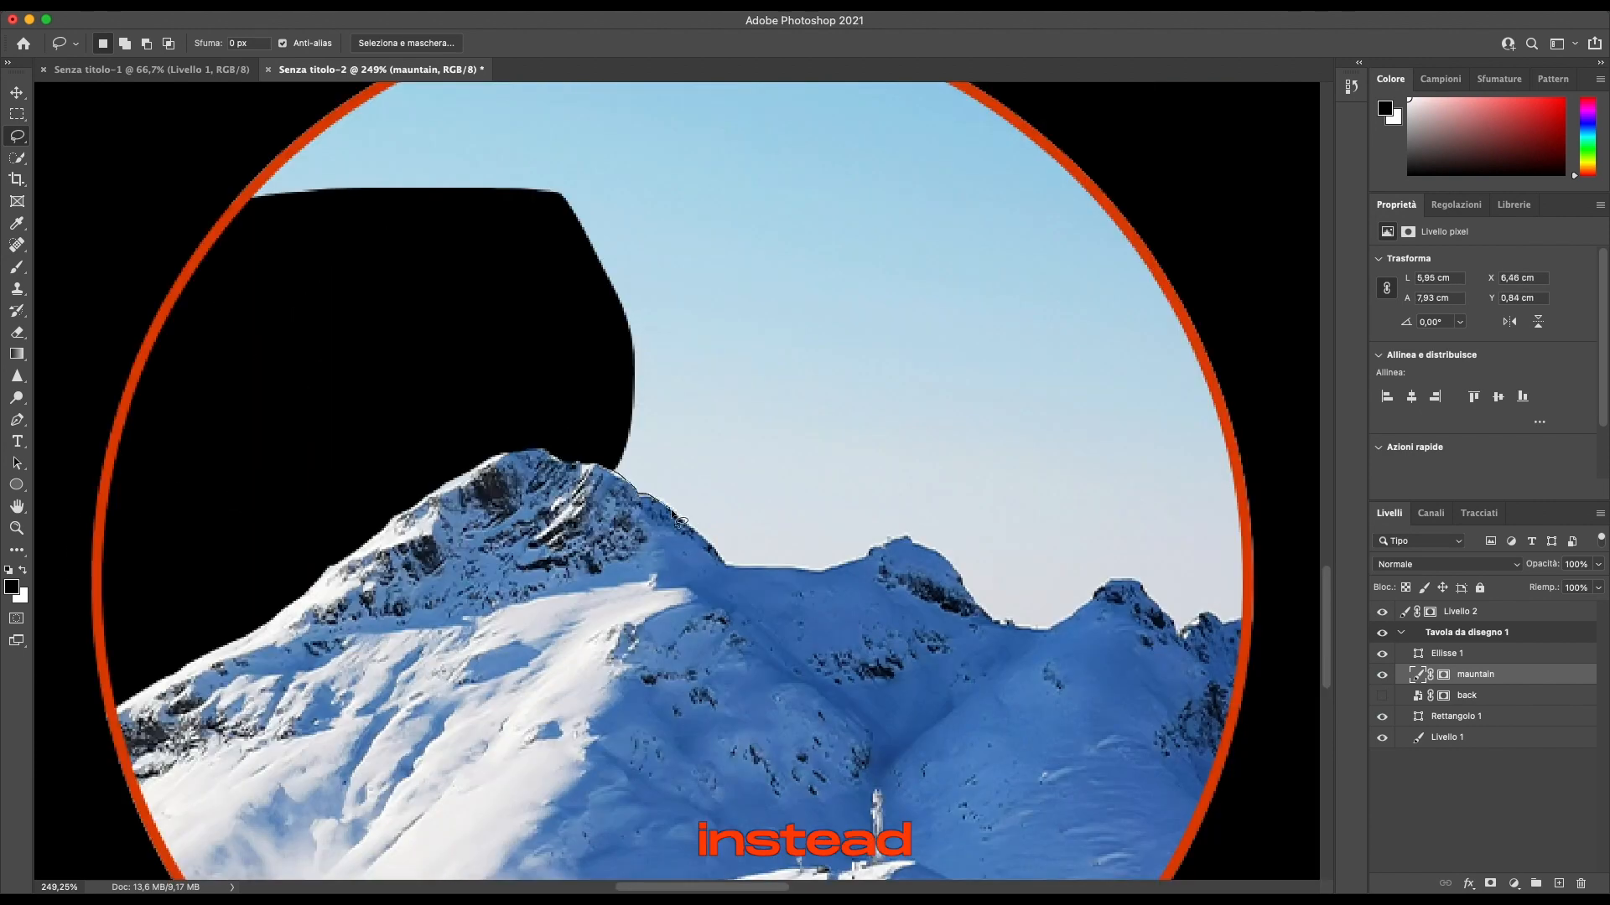
Step: Cut away the sky on the mauntain layer along the whole ridge line with the Lasso tool
scroll(679, 520, "up", 6)
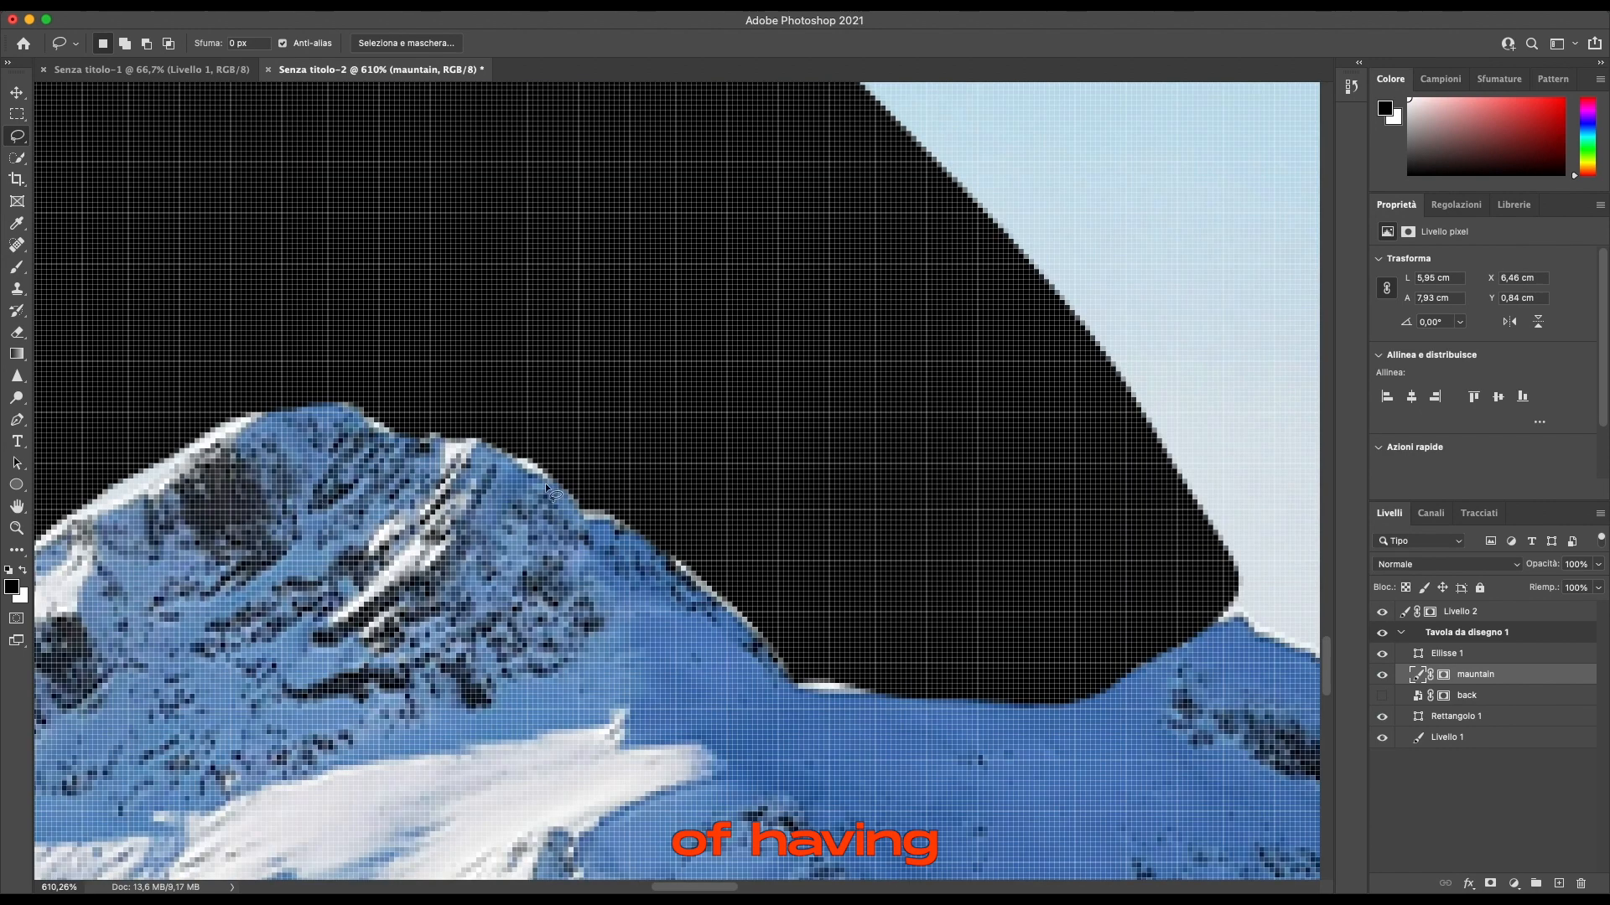
scroll(647, 688, "down", 8)
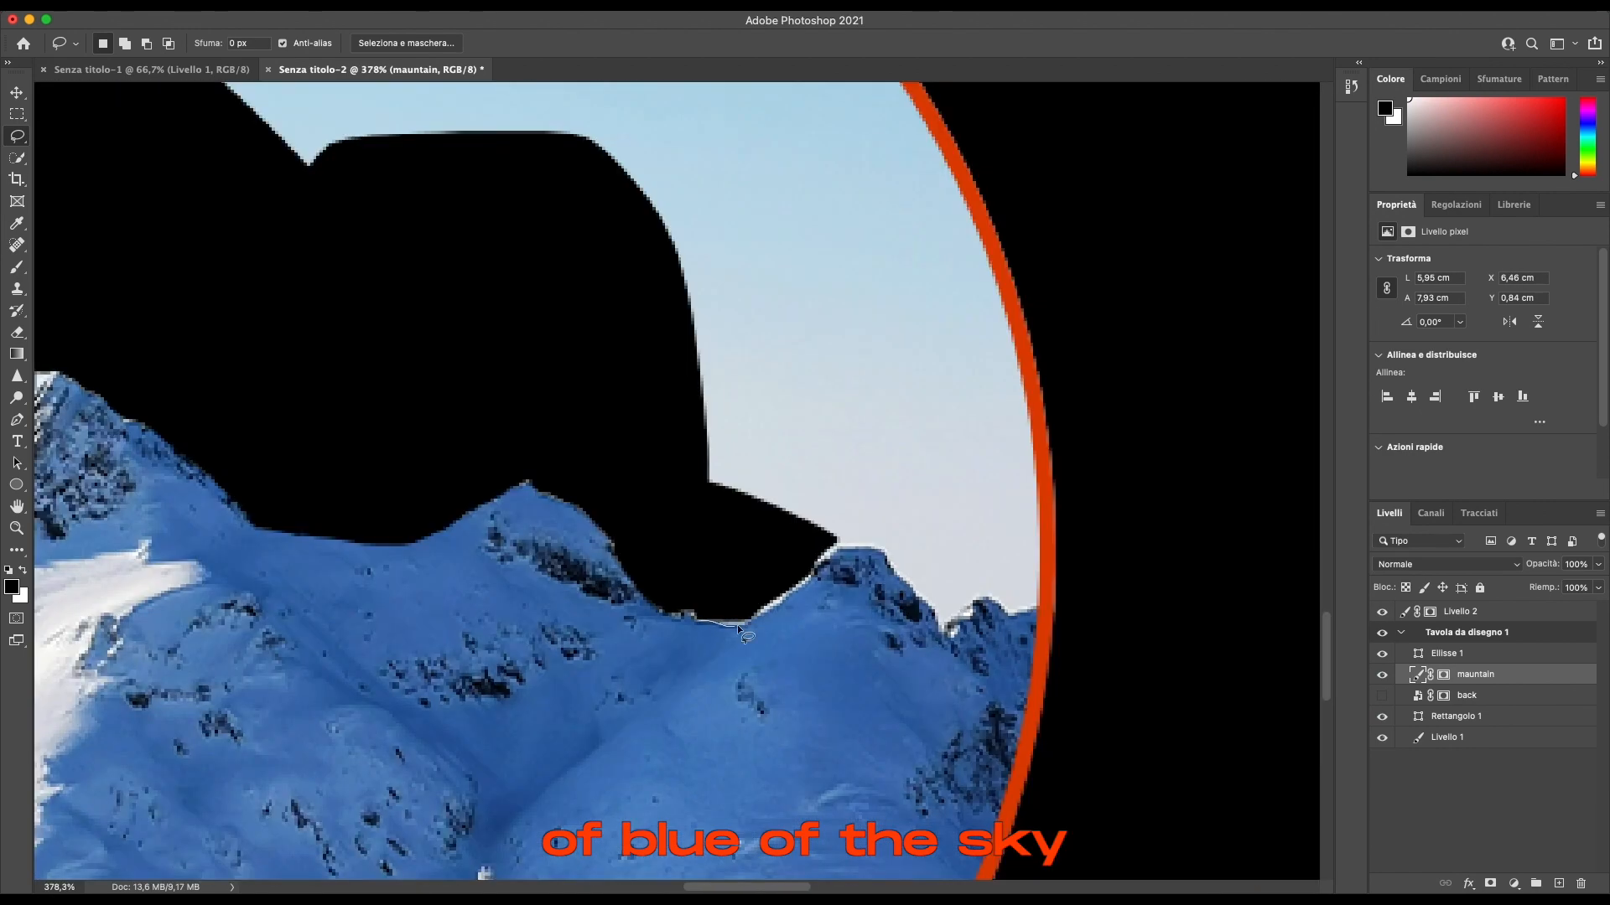
scroll(597, 366, "up", 8)
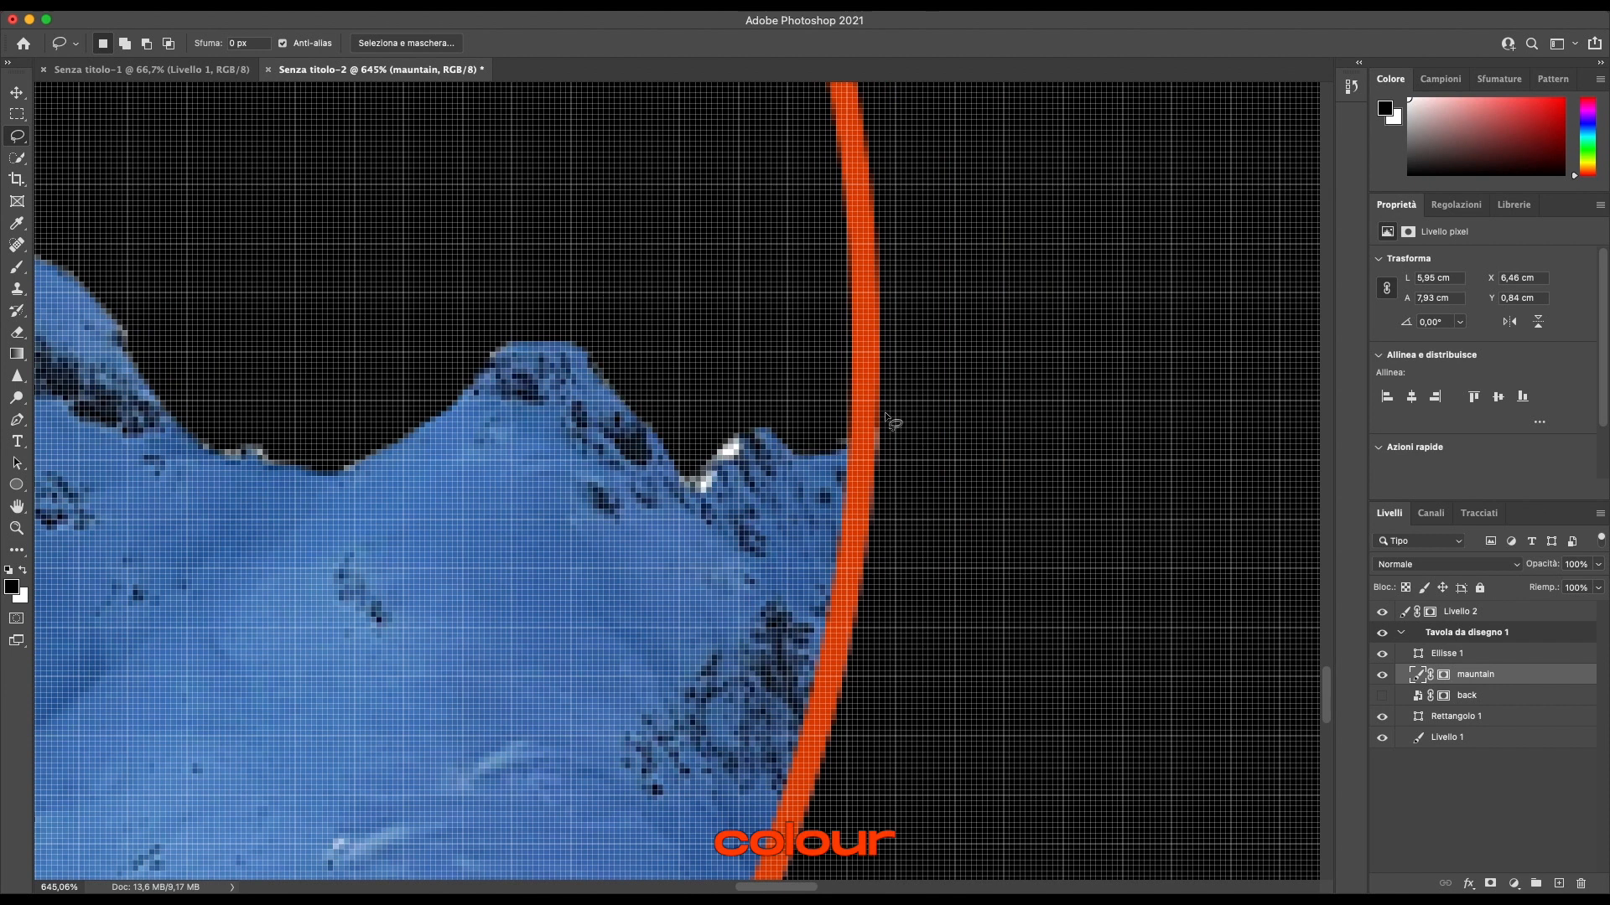
scroll(891, 422, "down", 6)
scroll(890, 422, "up", 5)
scroll(905, 345, "down", 5)
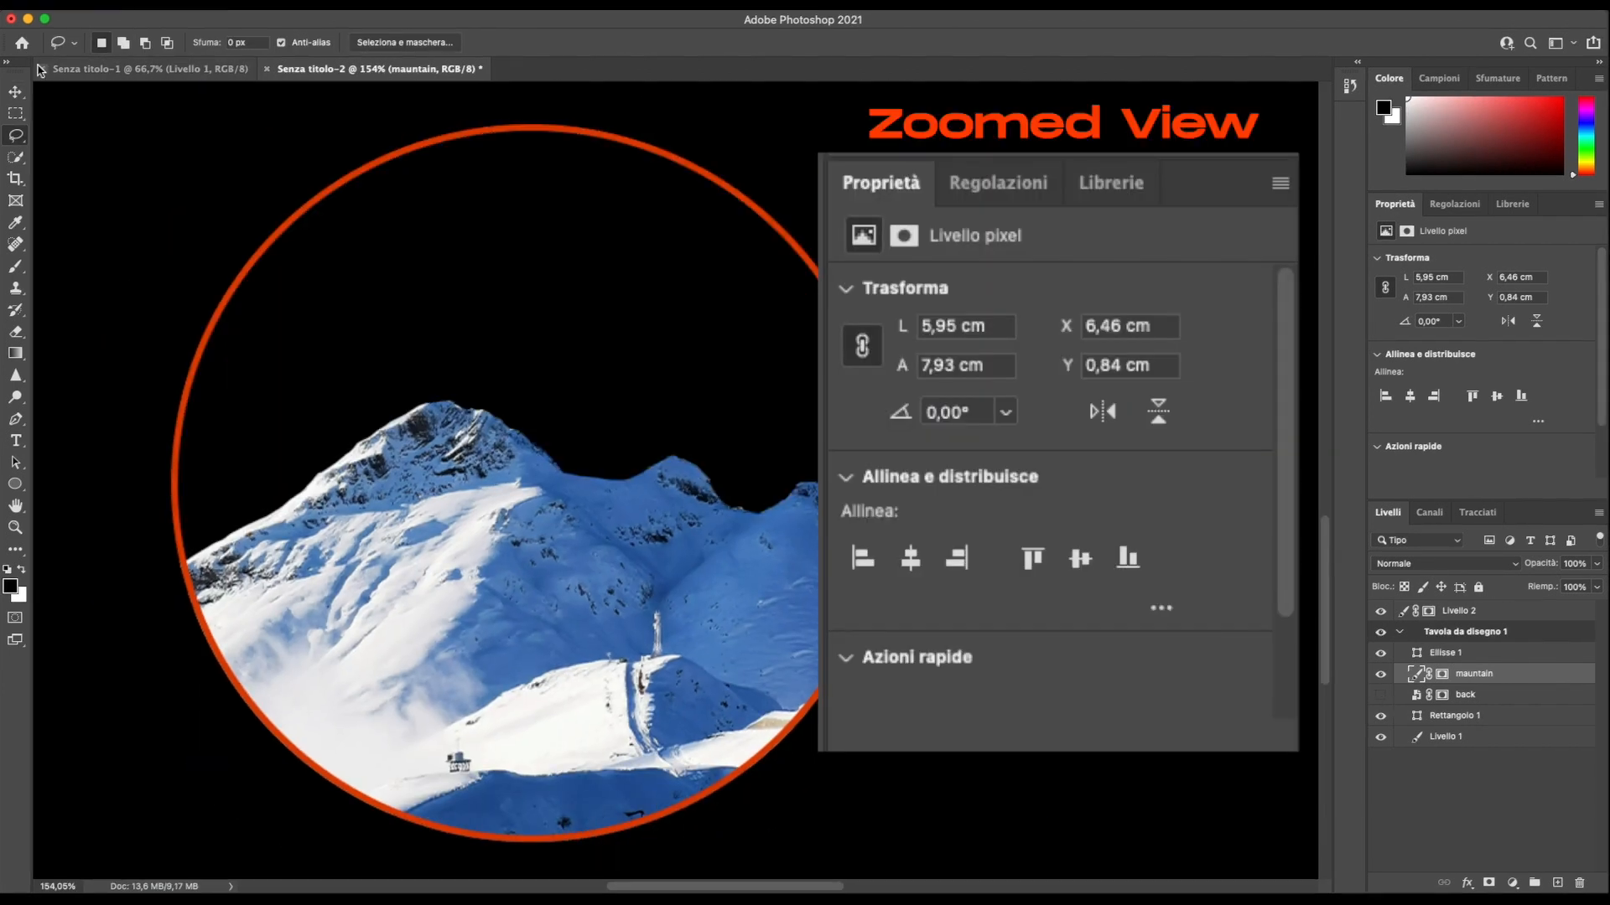
Step: Add a Threshold adjustment above the mauntain layer and set its level to 98
left_click(1450, 214)
left_click(1457, 291)
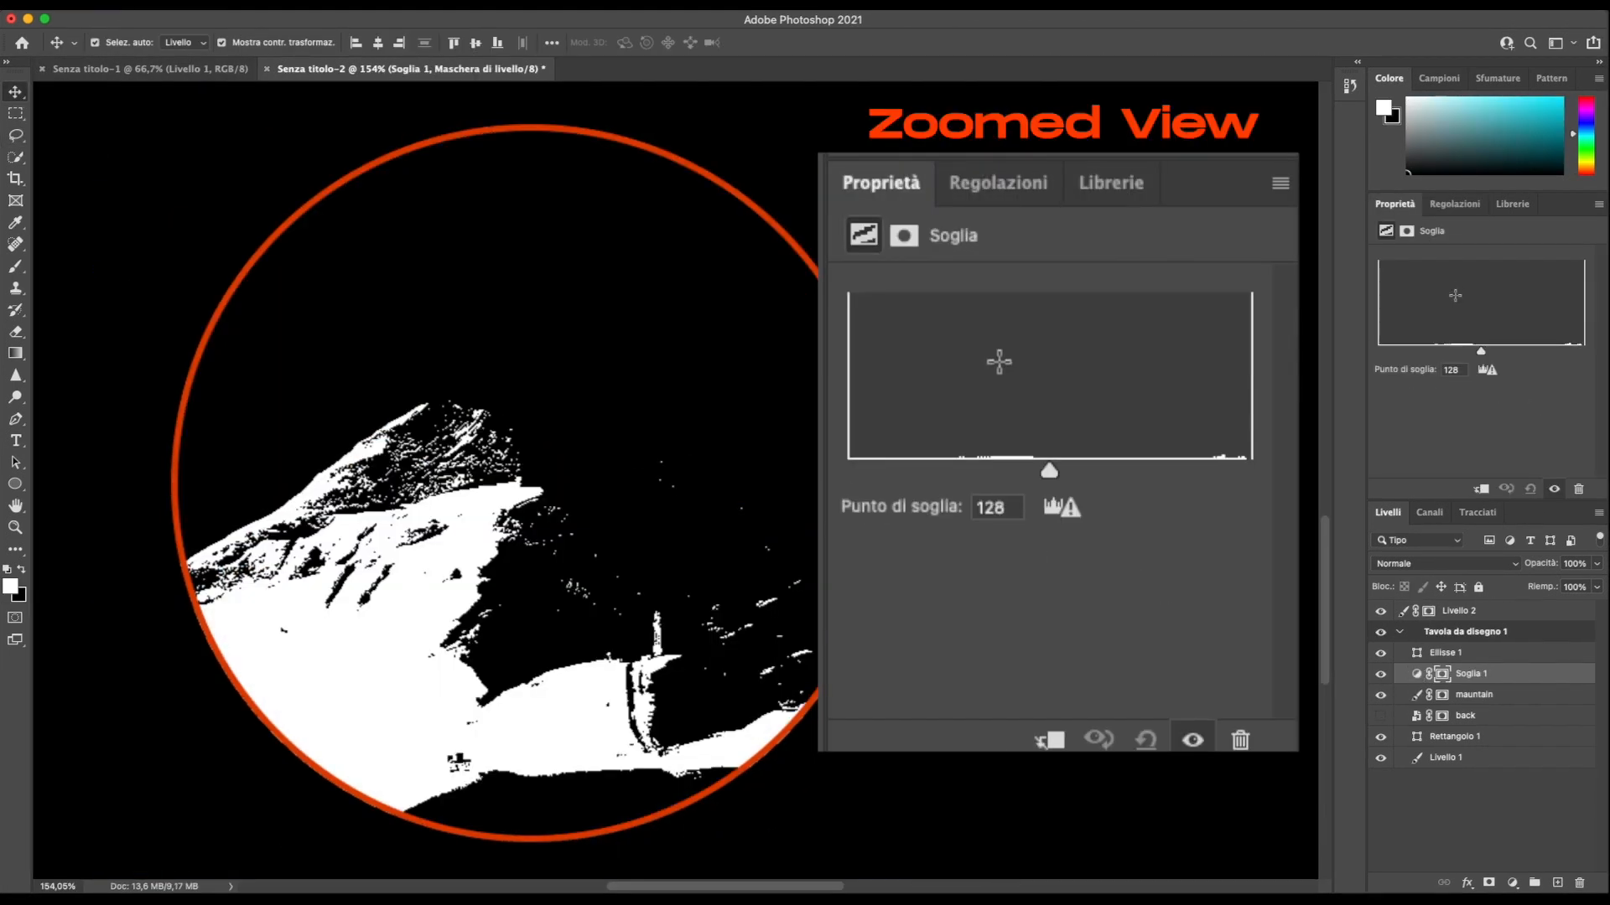
mouse_move(1480, 356)
left_mouse_down()
mouse_move(1443, 359)
mouse_move(1466, 366)
left_mouse_up()
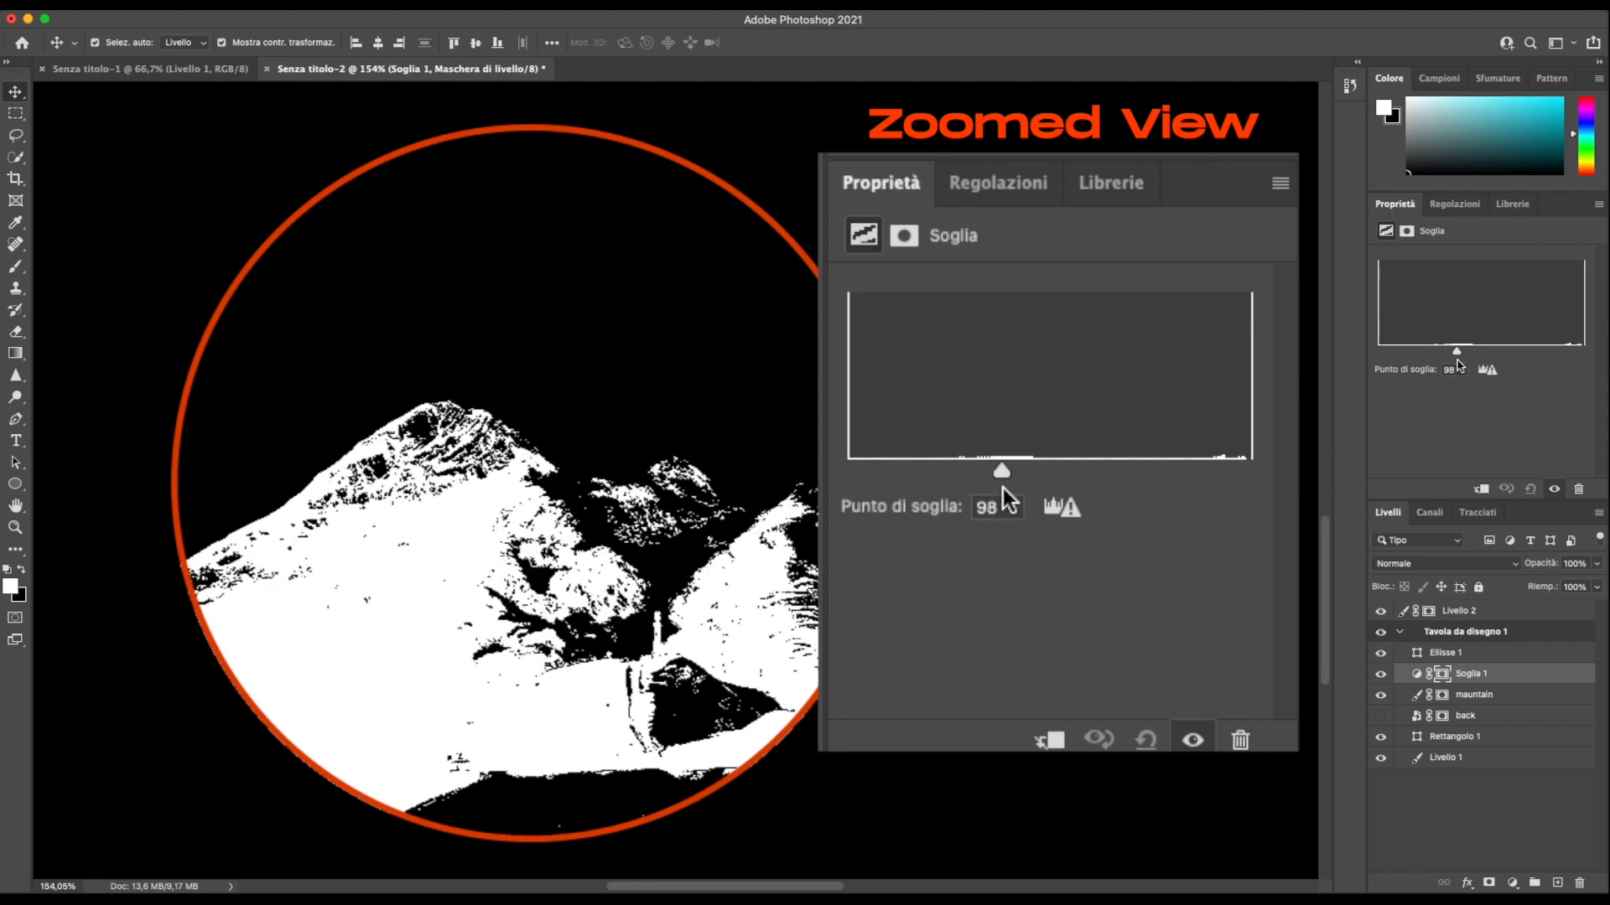
Step: Convert the Soglia 1 and mauntain layers into one smart object and add a gradient map to it
right_click(1498, 694)
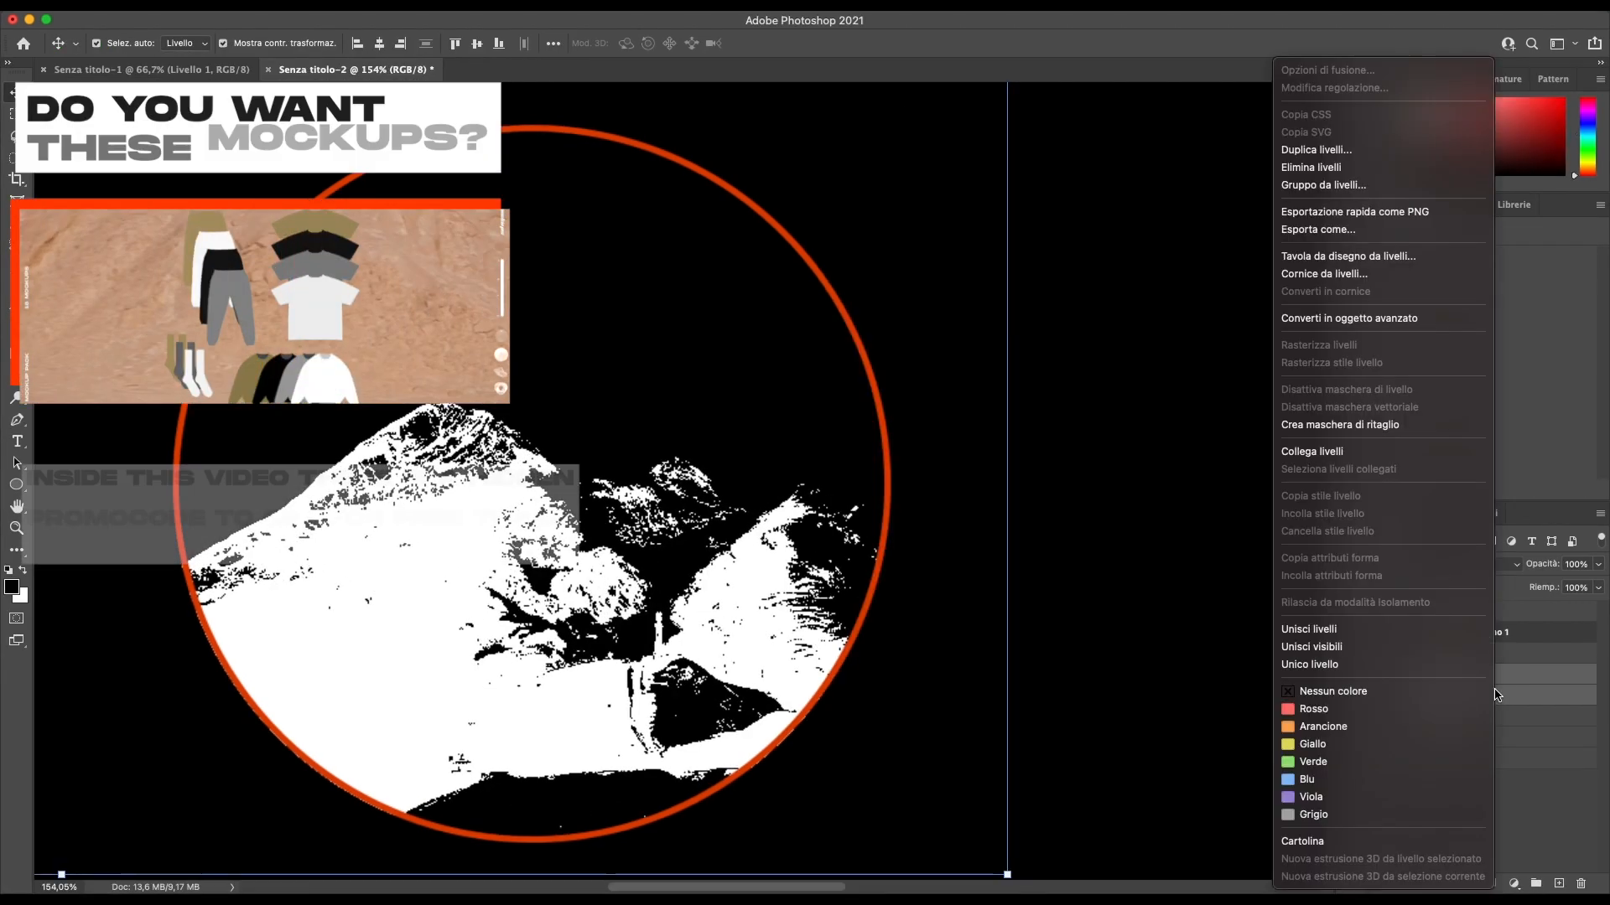
left_click(1348, 317)
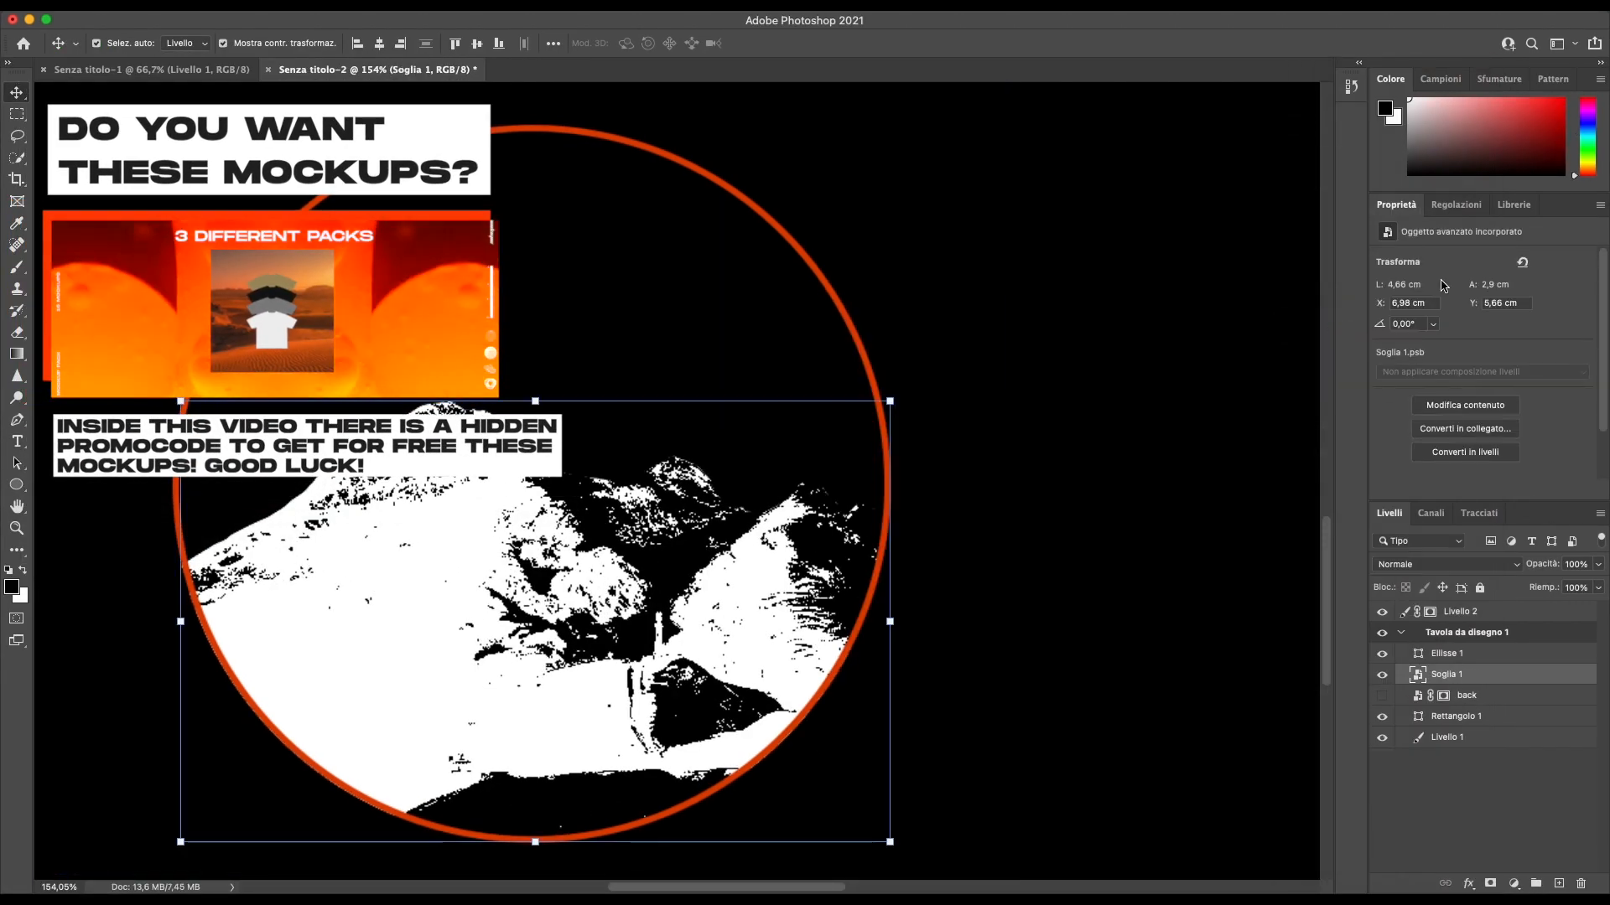
left_click(1496, 287)
left_click(1476, 265)
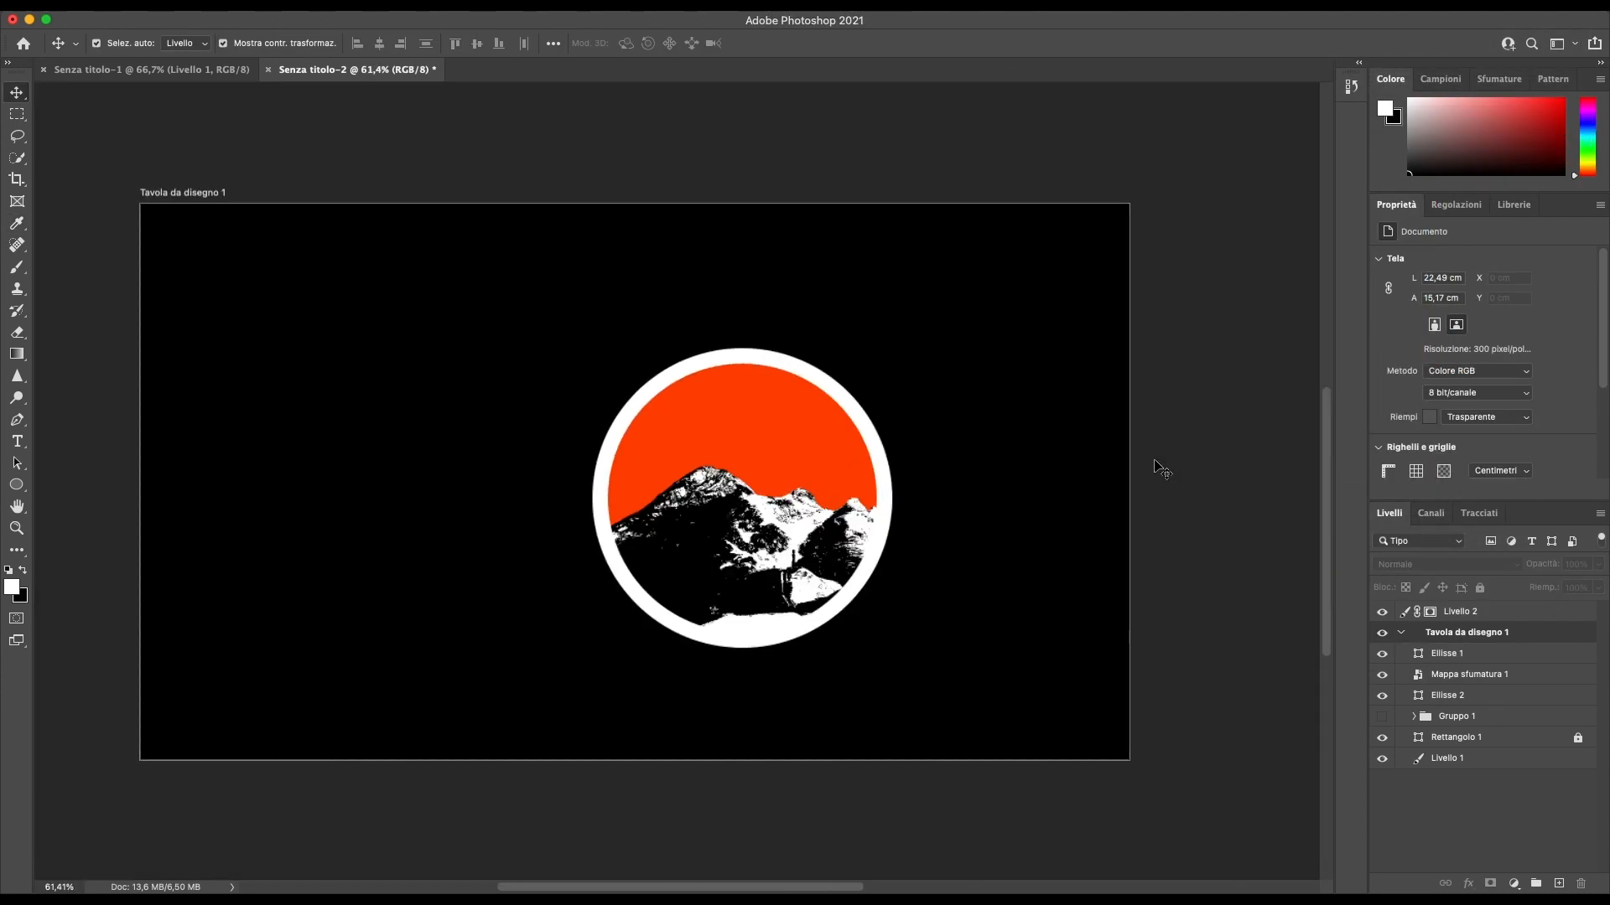
Step: Enlarge the duplicated white ring and centre it on the mountain emblem as an outer border
scroll(1154, 460, "up", 2)
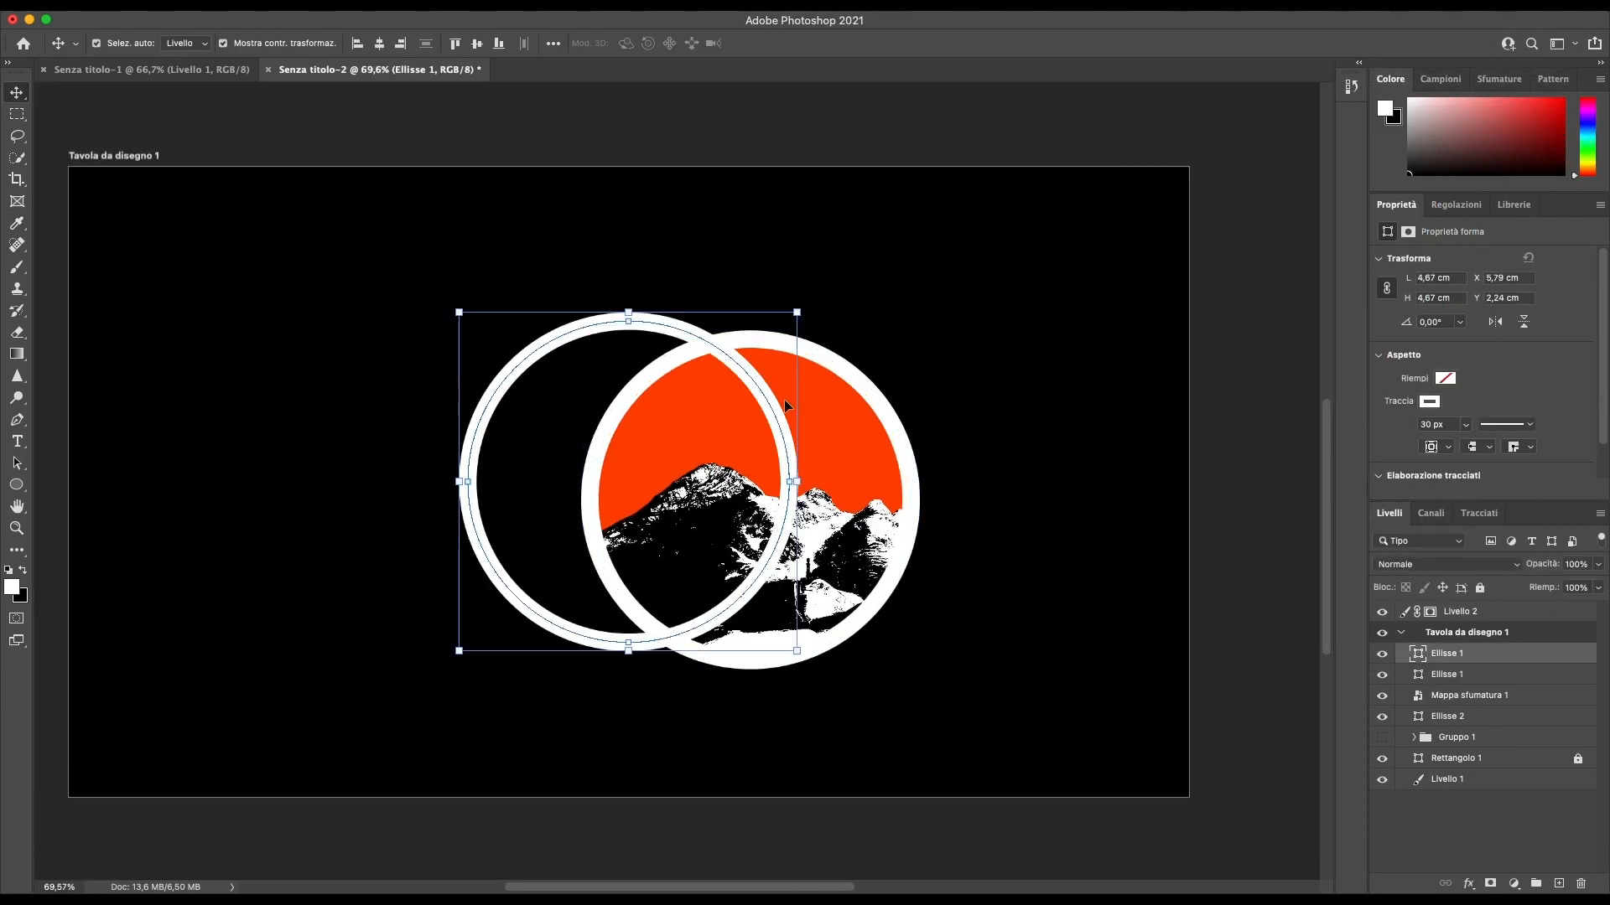
left_click_drag(800, 476, 839, 480)
left_click_drag(806, 400, 908, 419)
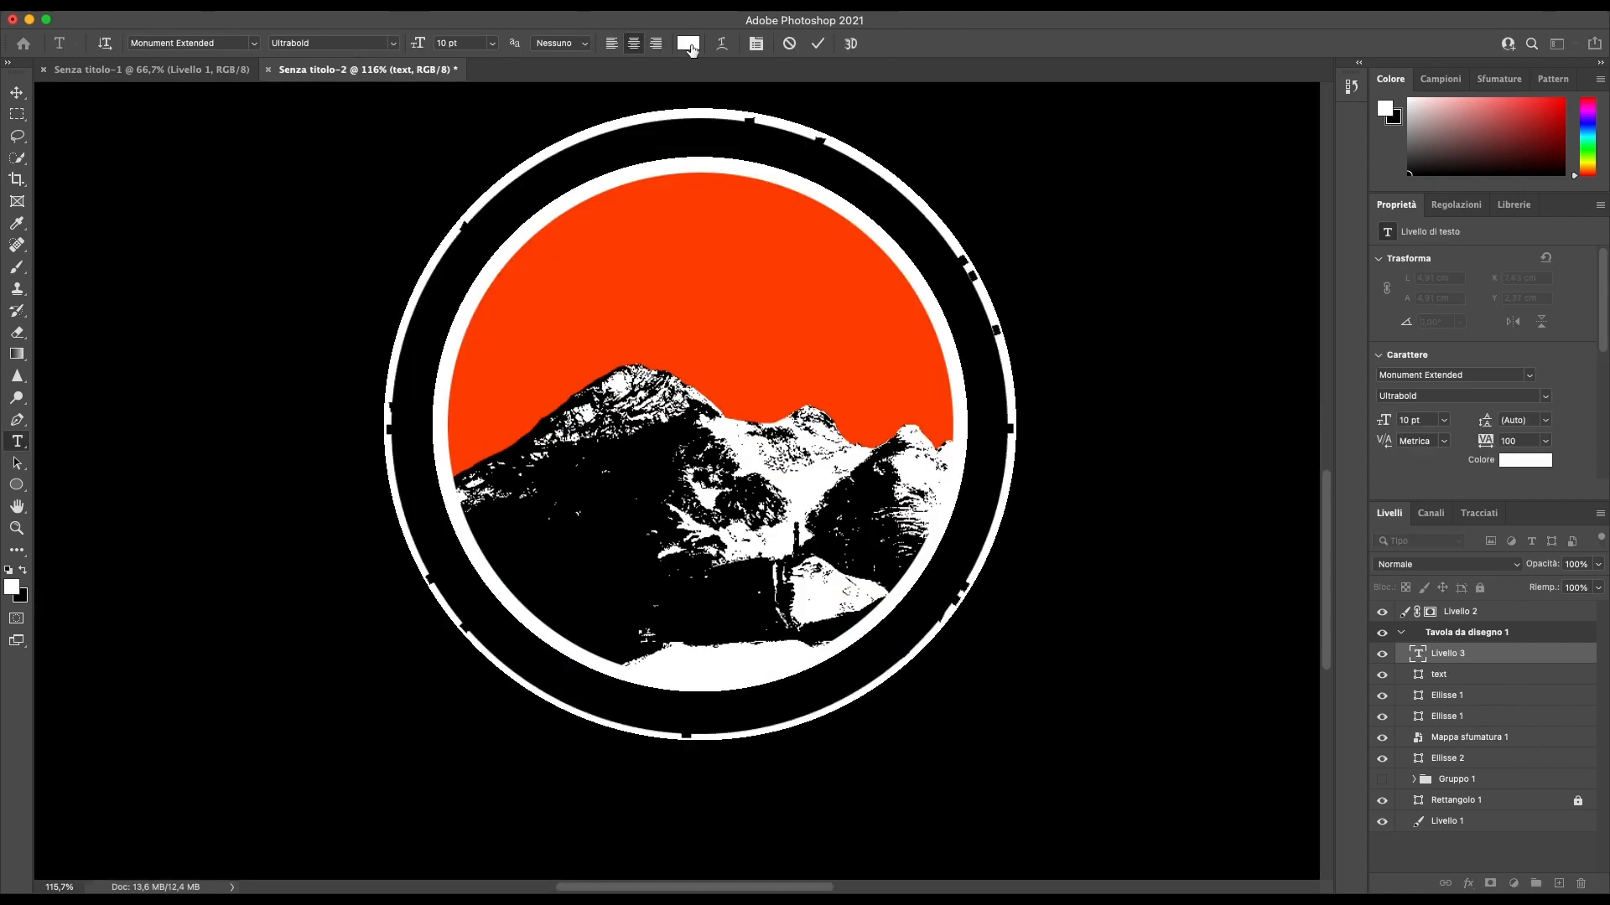
Step: Set the circular text's colour to black and replace its placeholder with GLOBAL MIND STUDIOS
left_click(689, 44)
left_click(1191, 52)
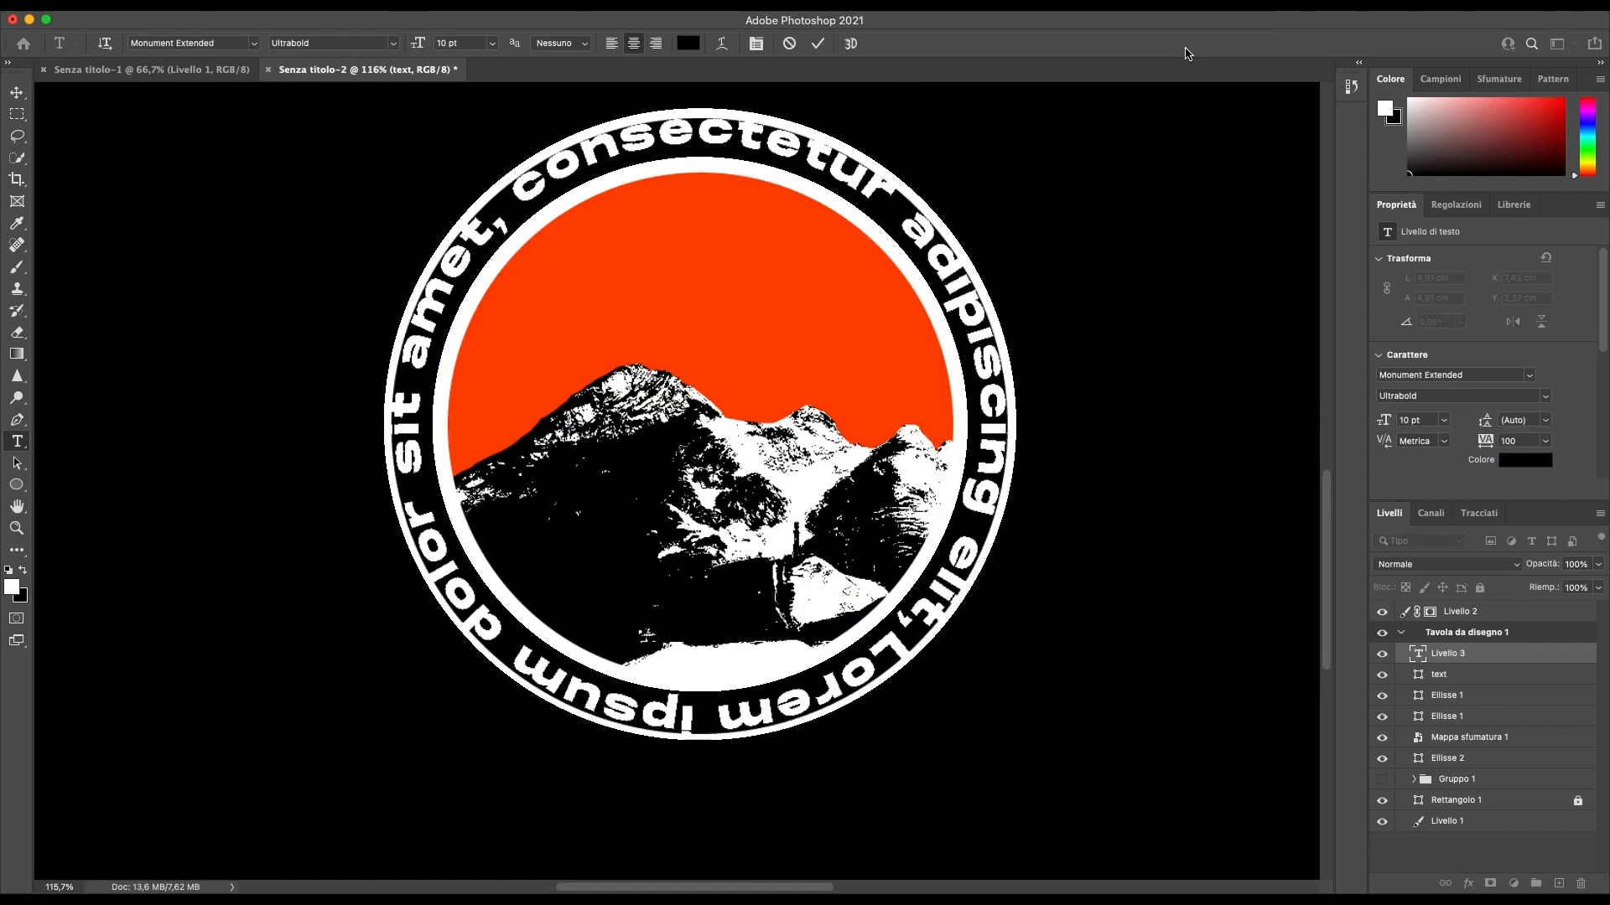
type("GLOBAL MIND STUDIOS")
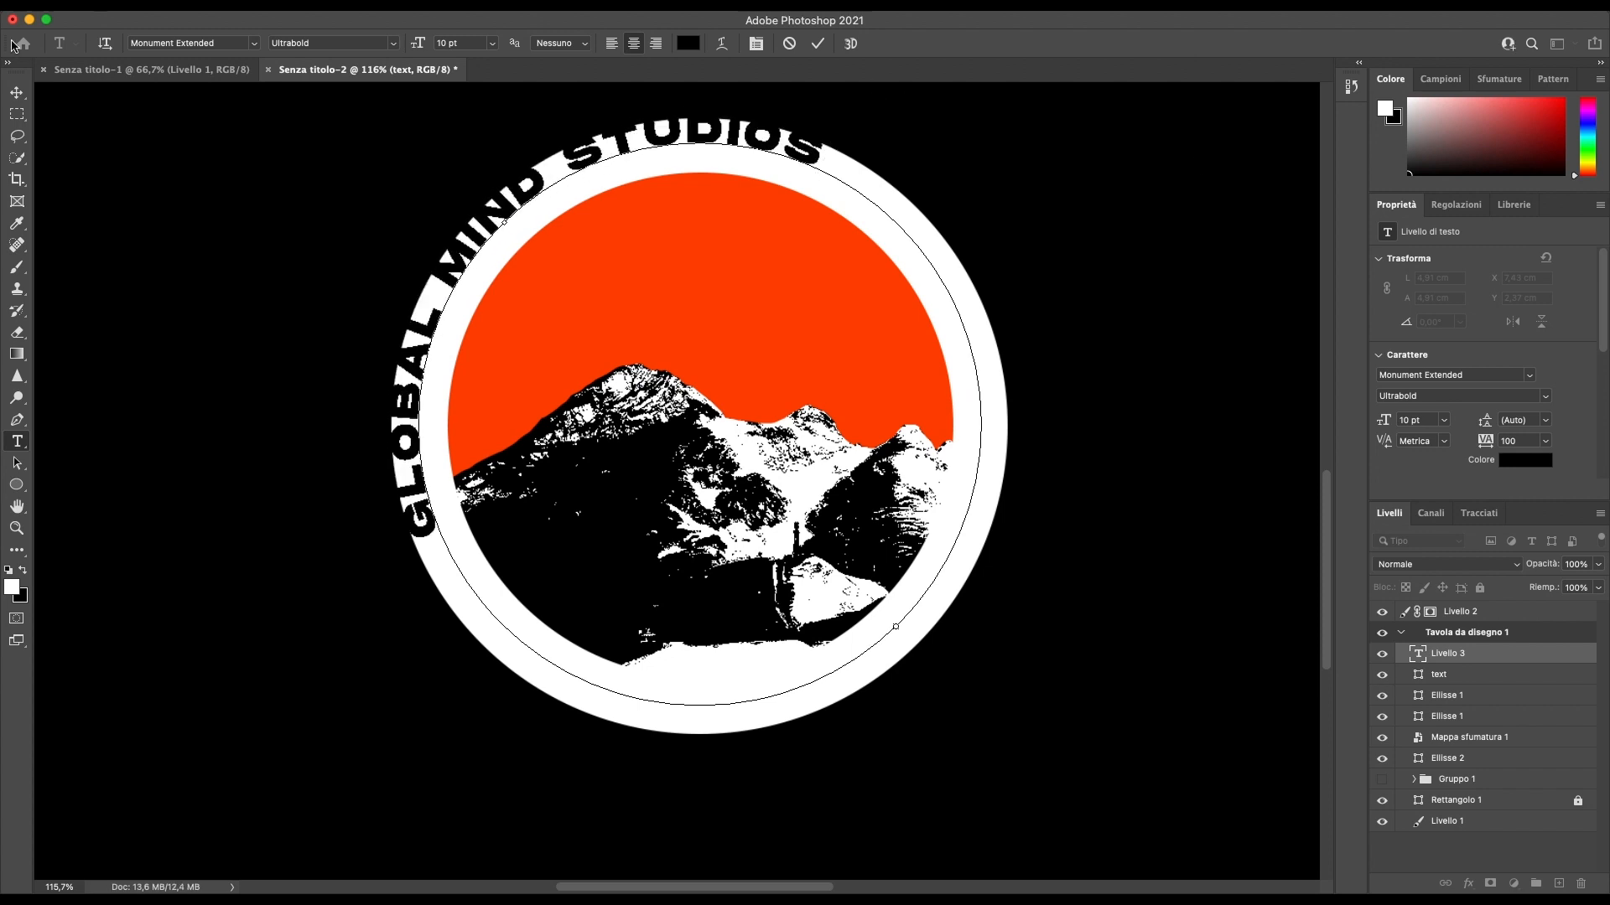
Step: Rotate the GLOBAL MIND STUDIOS text along the ring so it arches over the top of the emblem
left_click_drag(863, 99, 1155, 285)
left_click_drag(740, 155, 756, 161)
left_click(1135, 313)
scroll(1135, 313, "up", 3)
scroll(1135, 313, "up", 2)
Step: Nudge the curved text horizontally by about 0,06 cm to line it up with the emblem's centre
double_click(1077, 348)
key("super+a")
left_click(23, 97)
scroll(721, 336, "up", 3)
left_click_drag(720, 247, 729, 247)
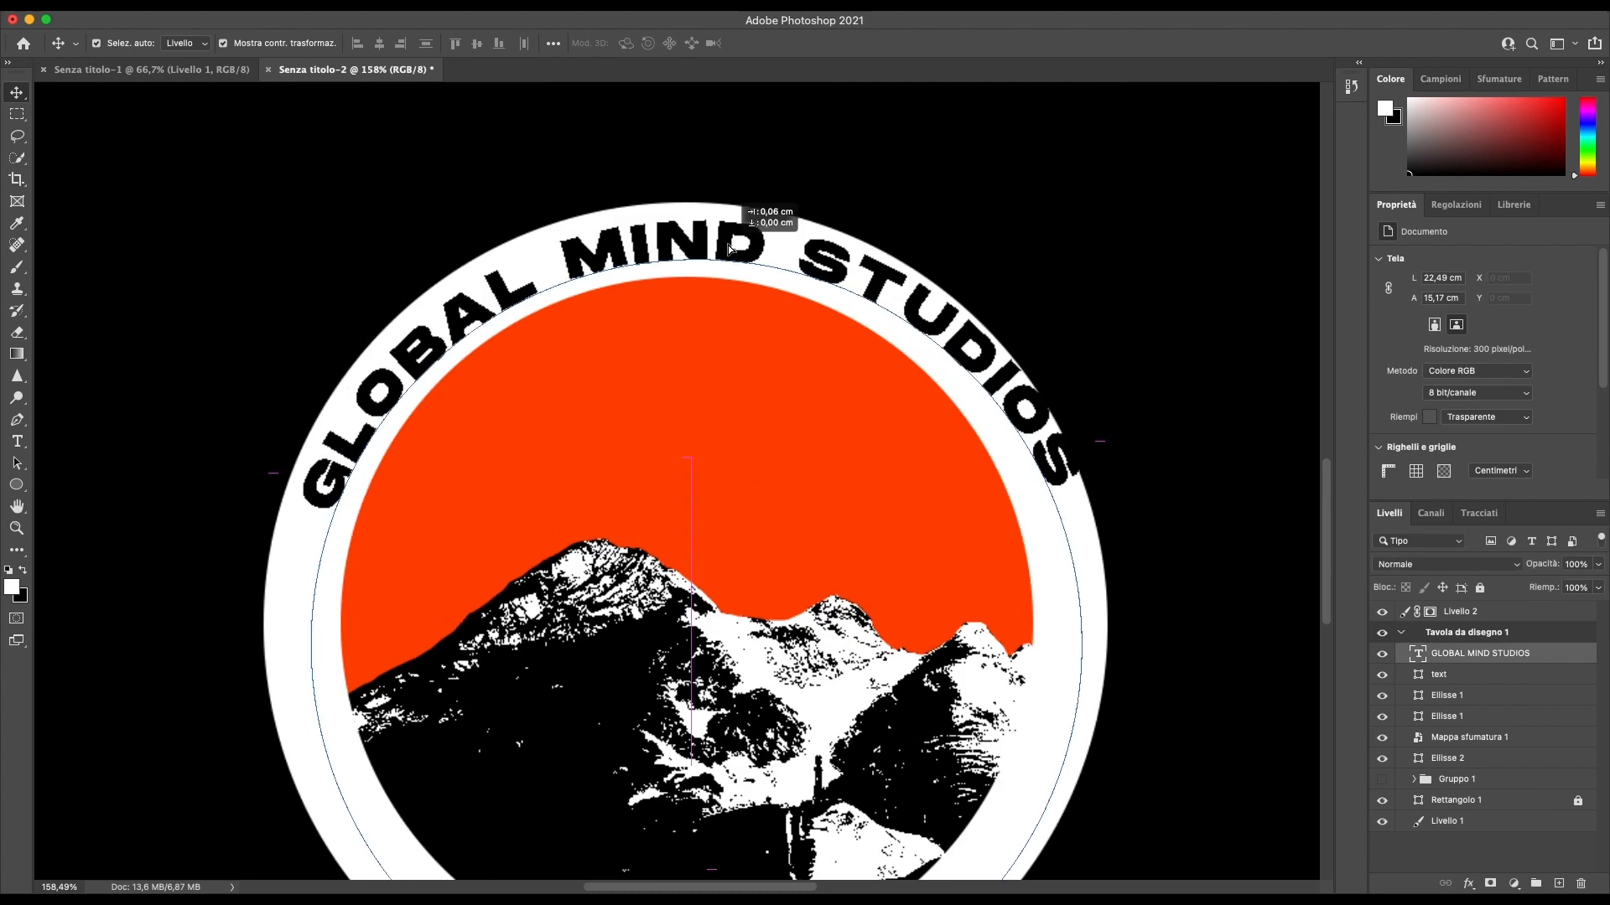
Step: Scale the curved text down slightly and reposition it within the white band
left_click(1106, 460)
left_click_drag(1264, 636, 1192, 621)
left_click_drag(917, 369, 944, 348)
left_click(1278, 386)
left_click(1278, 386)
Step: Bring the star onto the artboard and line up three small black stars on the ring after STUDIOS
scroll(1258, 369, "down", 5)
scroll(1225, 352, "up", 1)
left_click_drag(1239, 115, 894, 461)
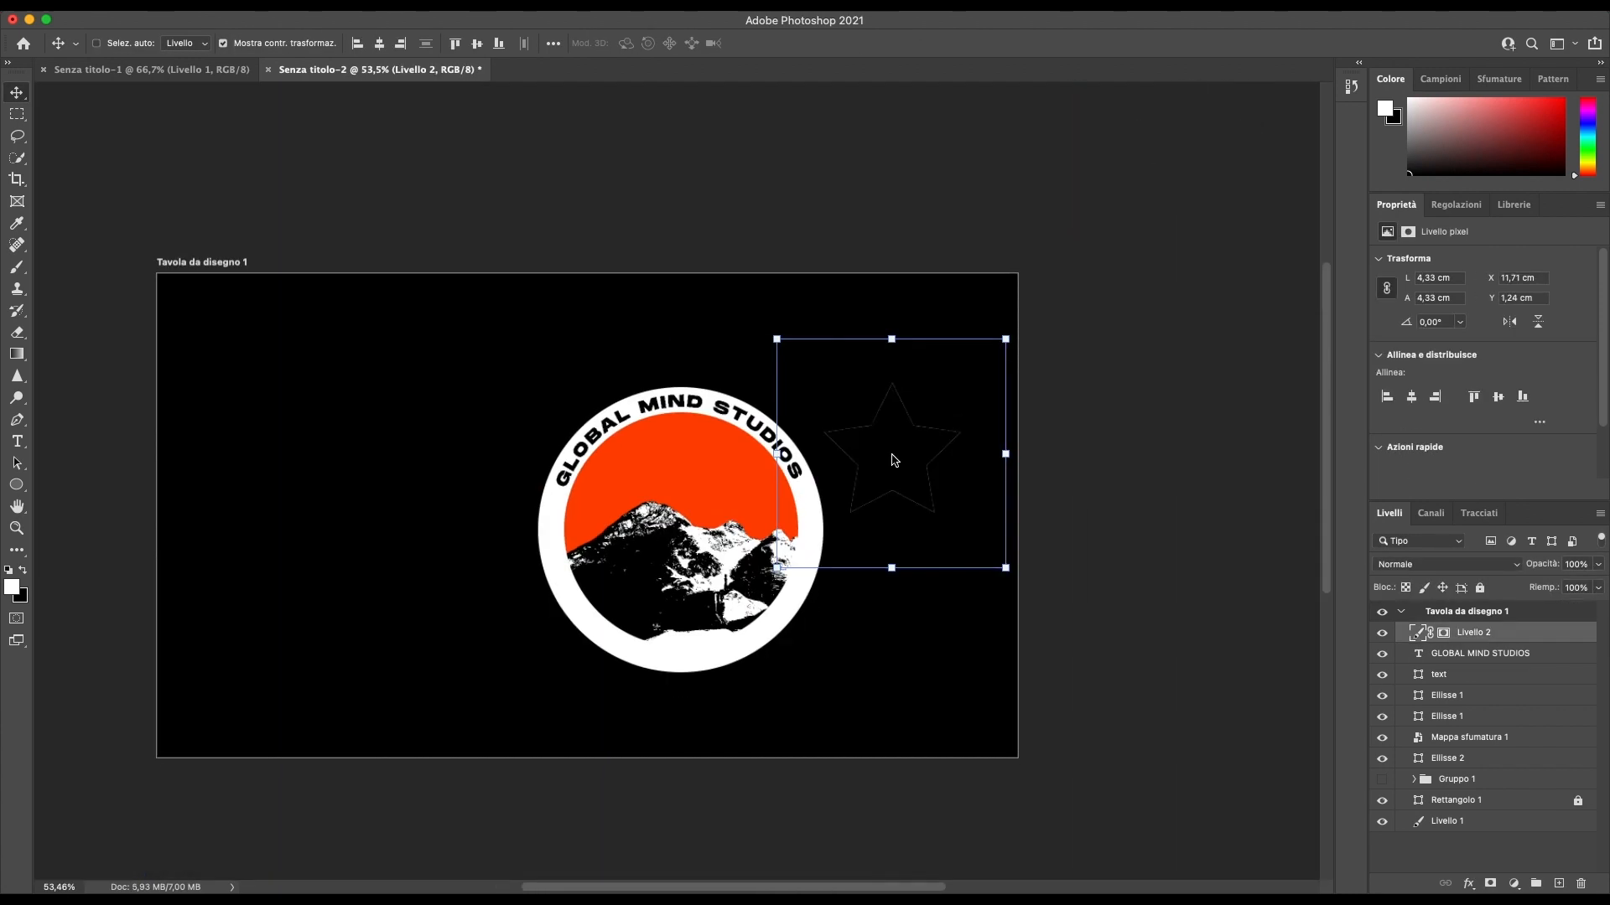
scroll(785, 510, "up", 5)
left_click_drag(842, 678, 845, 625)
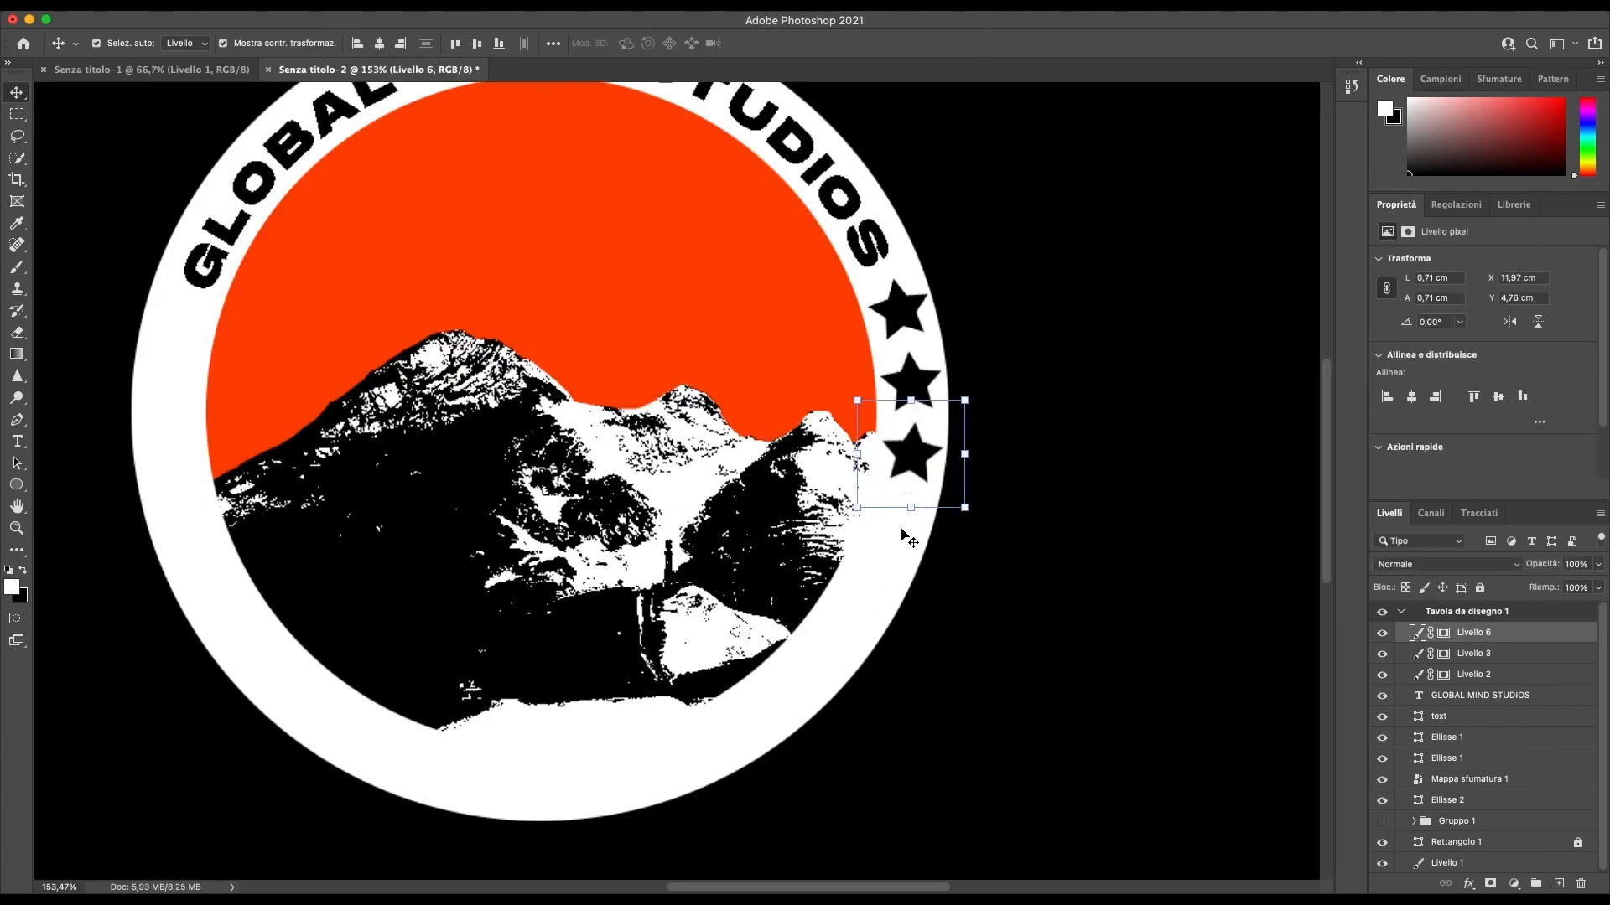
left_click(251, 10)
left_click(632, 224)
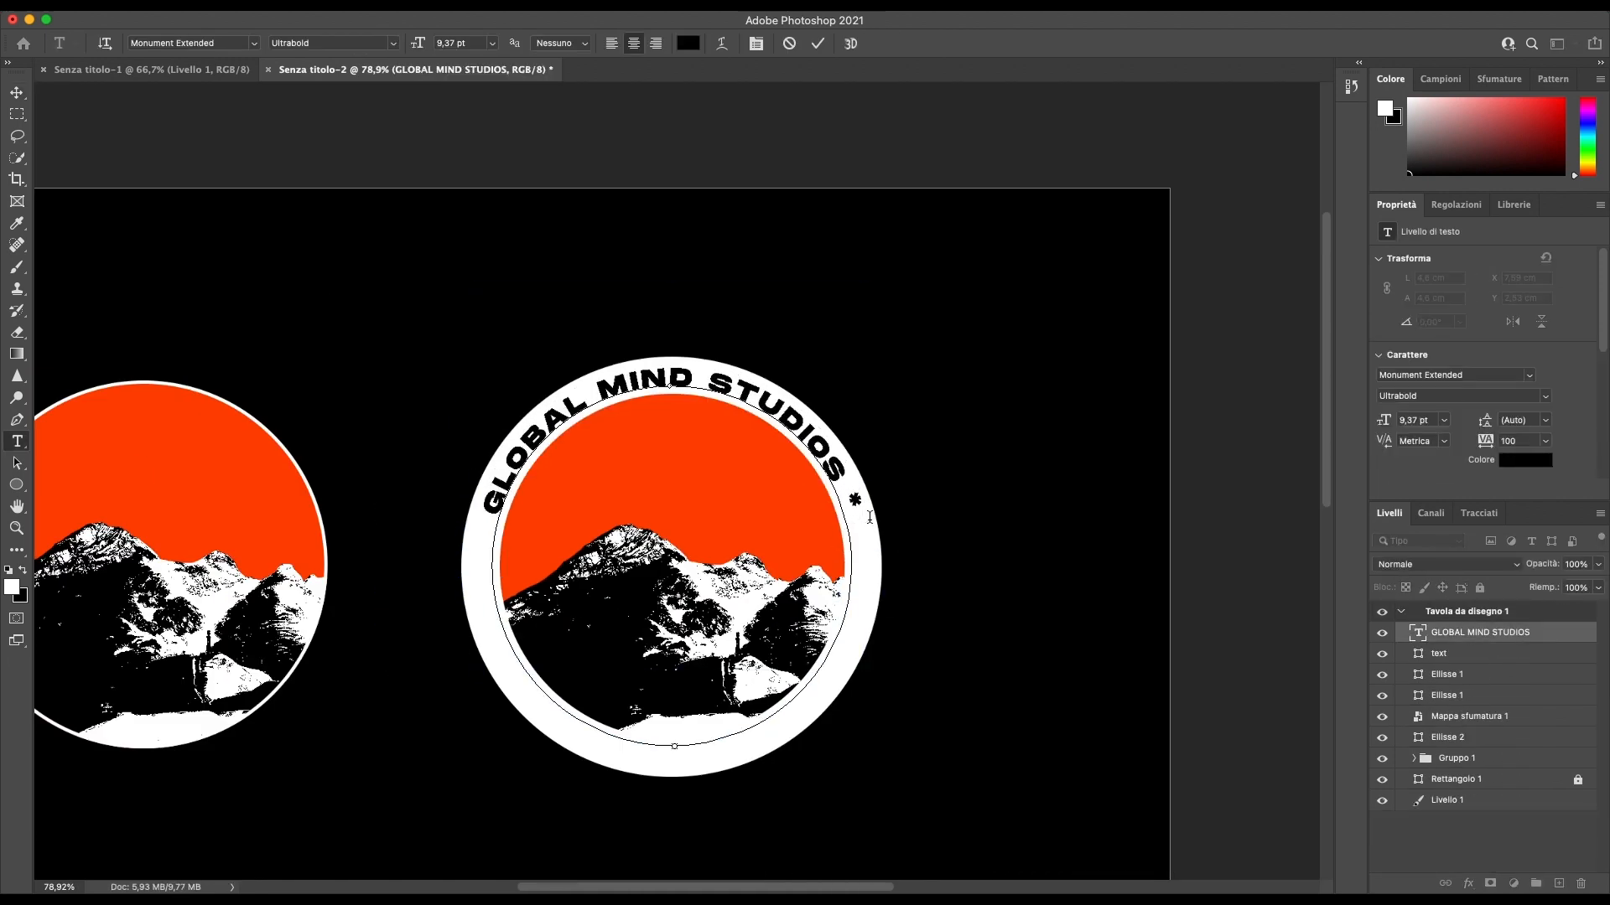
Step: Repeat GLOBAL MIND STUDIOS around the ring at 7,49 pt and check the star vector image results in Chrome
key("super+a")
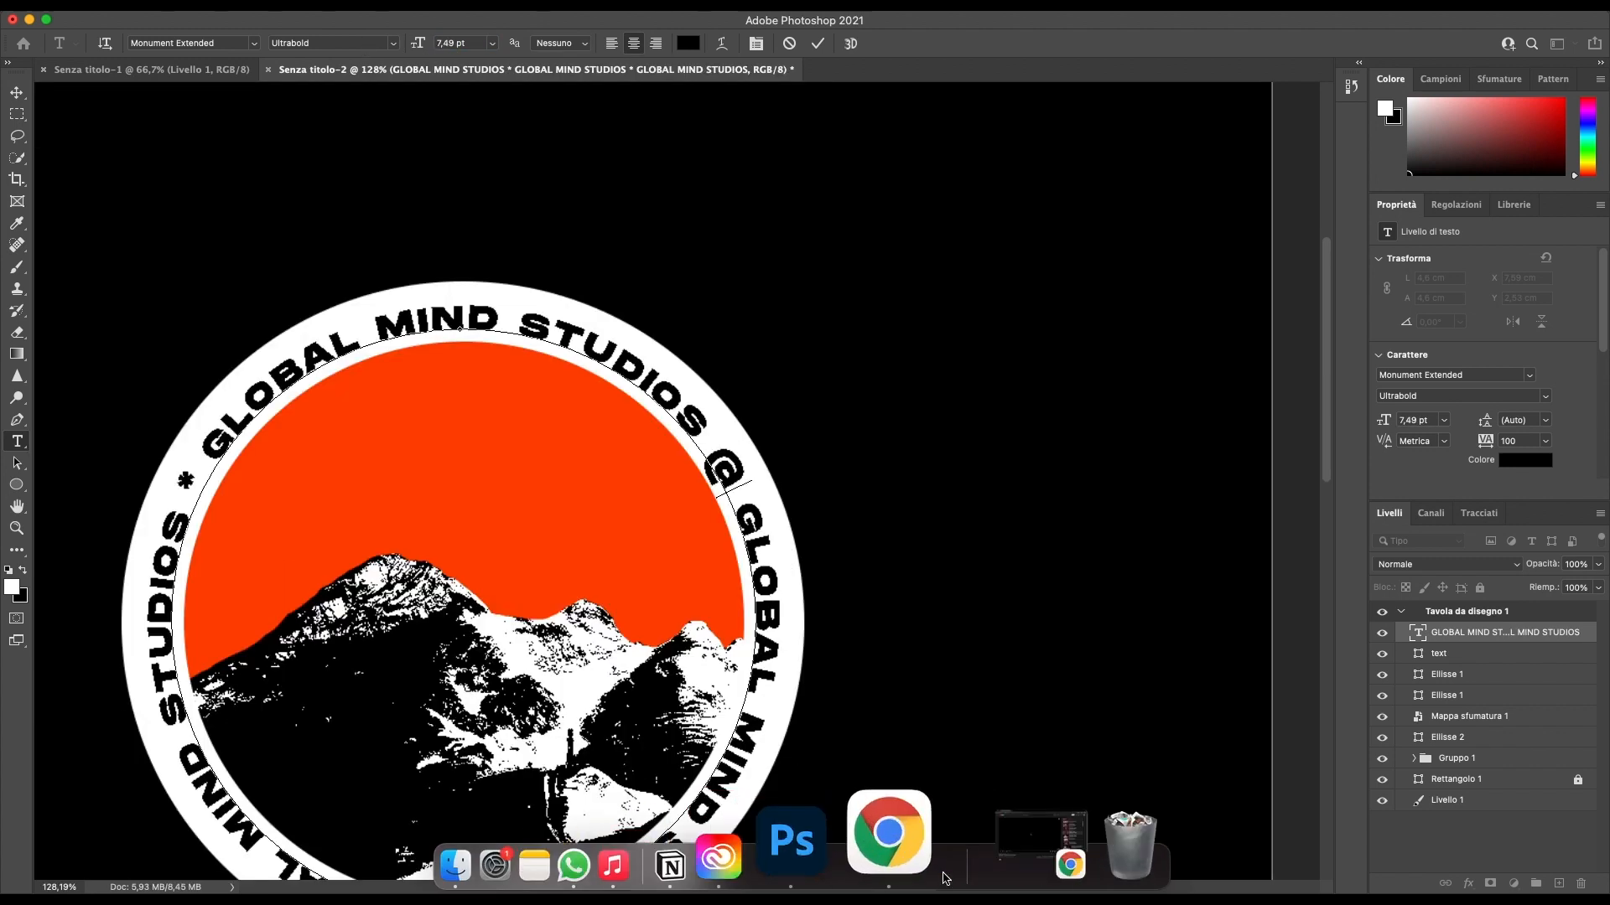
left_click(888, 838)
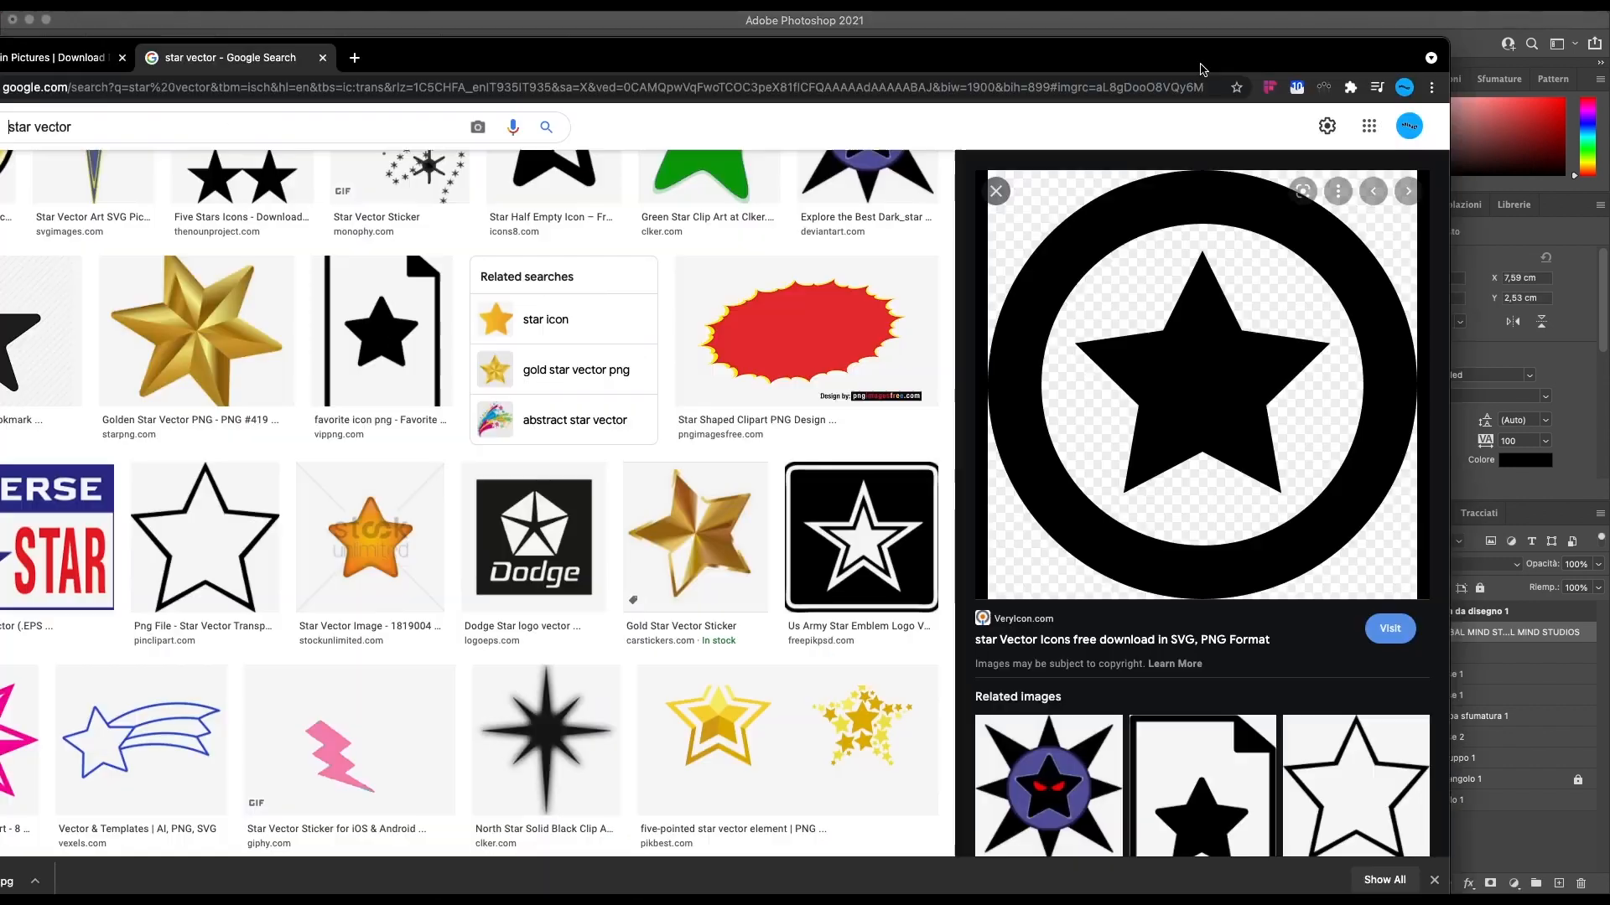
key("super+Tab")
Step: Remove the separator symbols between the repeated GLOBAL MIND STUDIOS phrases and finish editing the text
scroll(736, 467, "down", 4)
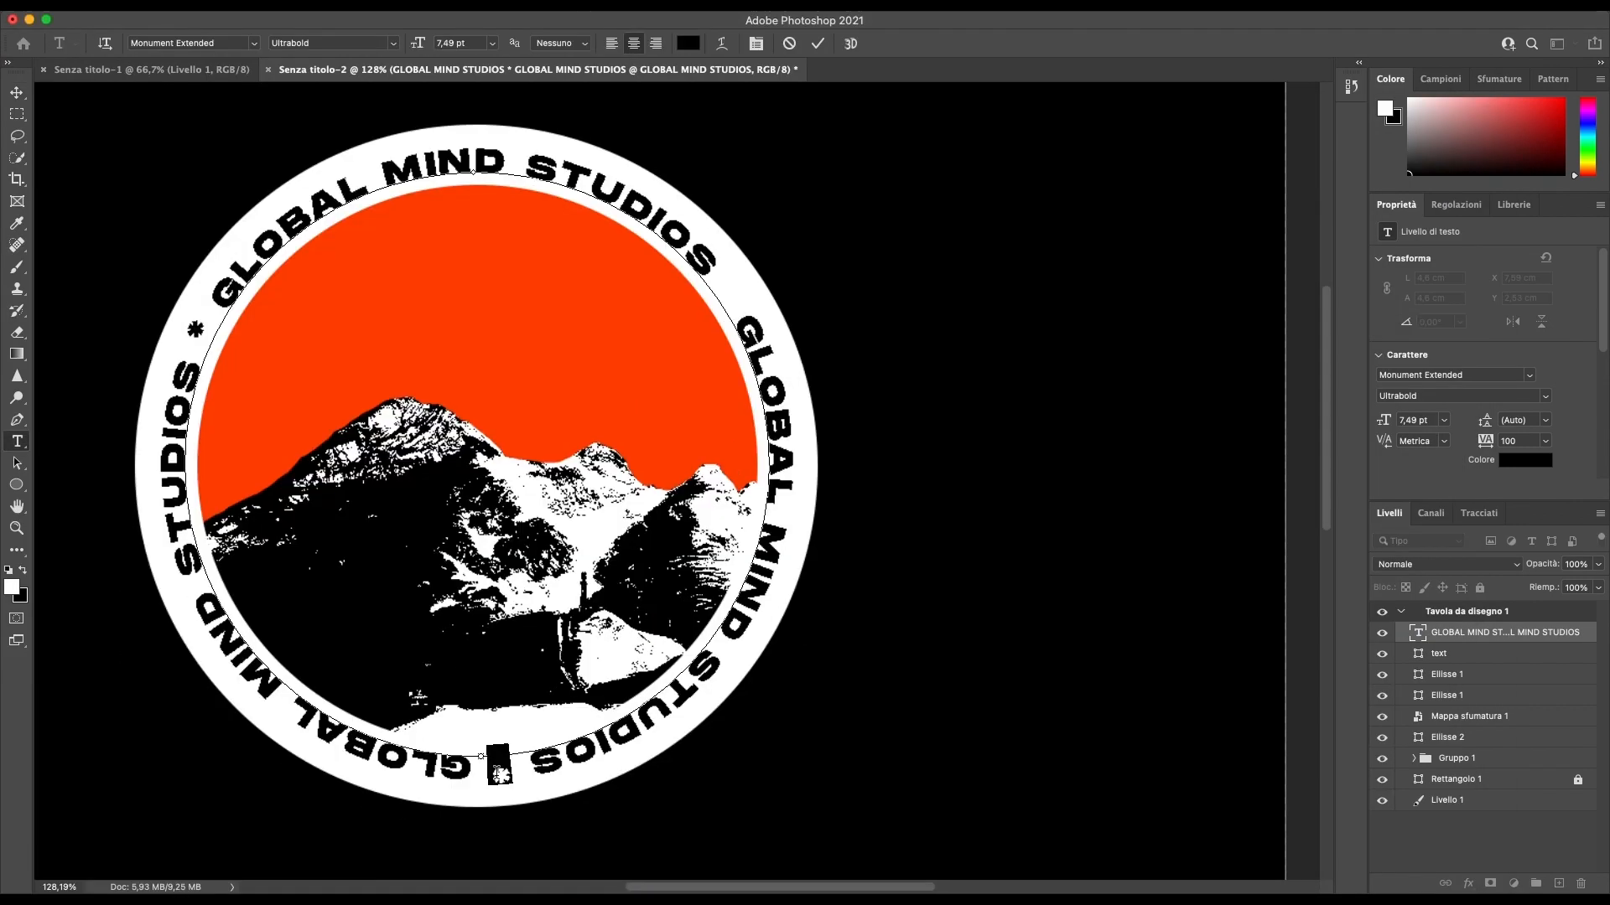
left_click(21, 100)
scroll(680, 488, "down", 5)
left_click(690, 717)
scroll(681, 492, "up", 3)
Step: Bring the circled star image from Chrome into Photoshop and add it to the emblem document
mouse_move(690, 846)
left_click(949, 838)
left_click_drag(406, 878, 852, 95)
left_click_drag(1442, 407, 554, 465)
Step: Position the circled star in the text gap at the ring's upper left and apply the placement
left_click_drag(688, 460, 406, 290)
scroll(418, 460, "up", 5)
scroll(417, 459, "up", 3)
scroll(458, 305, "up", 4)
left_click_drag(356, 336, 363, 320)
key("Return")
Step: Duplicate the circled star and move the copy to the text gap at the ring's upper right
scroll(677, 480, "down", 8)
scroll(743, 389, "right", 2)
left_click(520, 427)
key("super+c")
key("super+v")
left_click_drag(676, 482, 978, 423)
scroll(979, 424, "up", 4)
left_click(1153, 356)
scroll(1154, 356, "down", 4)
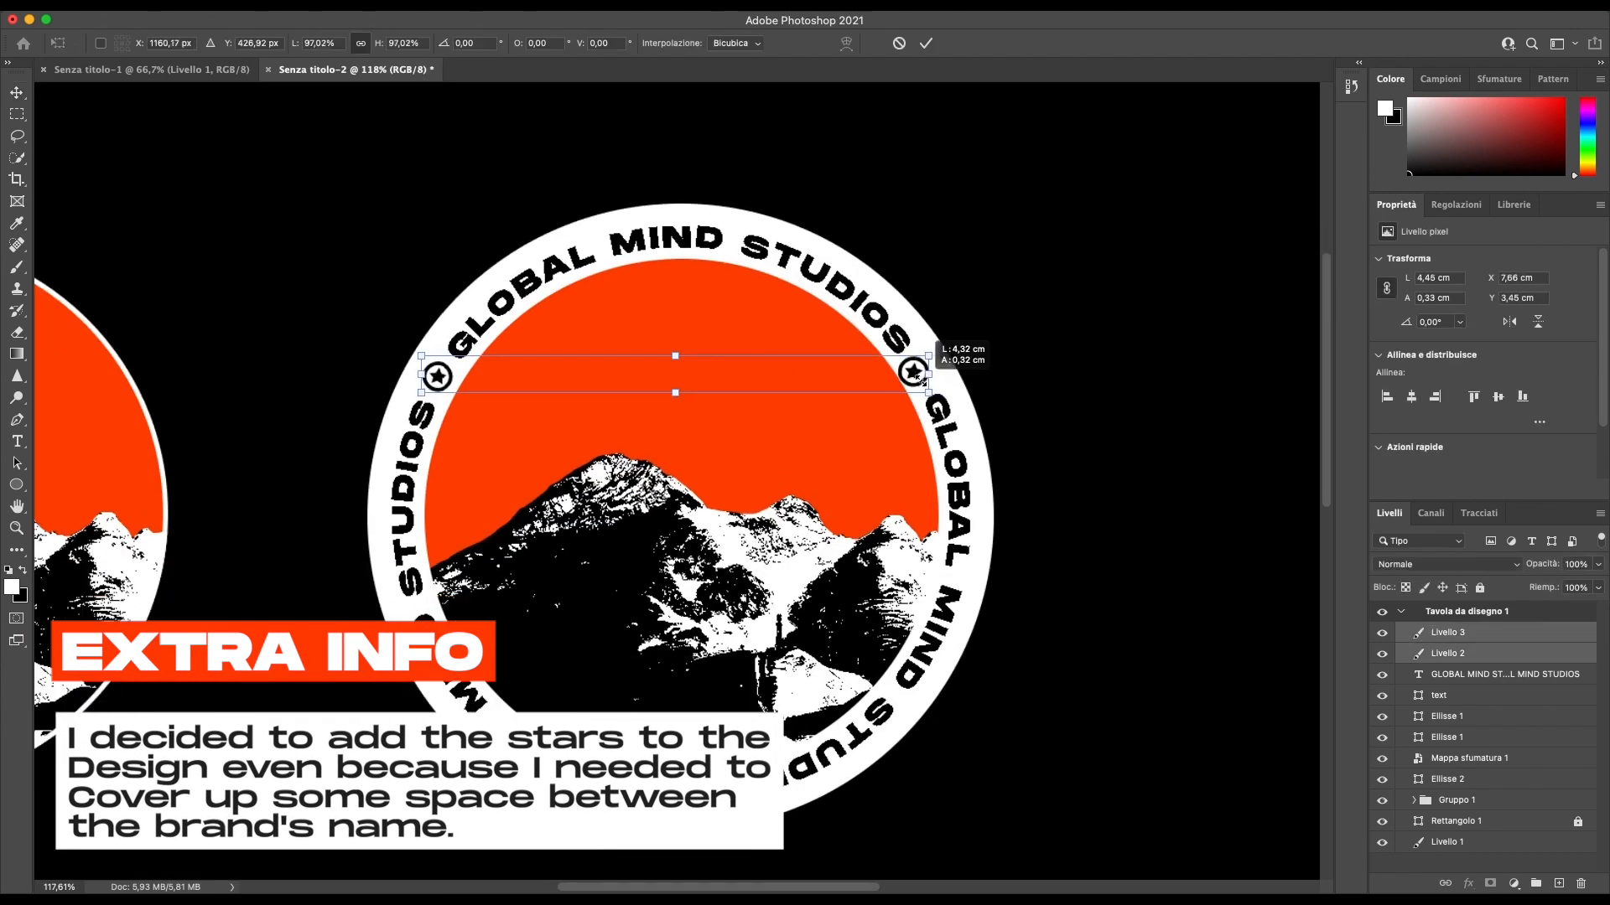
Step: Scale the two circled stars down together and fit a star copy into the ring's upper-right gap
left_click_drag(788, 386, 799, 388)
key("Return")
left_click(894, 337)
scroll(677, 481, "up", 5)
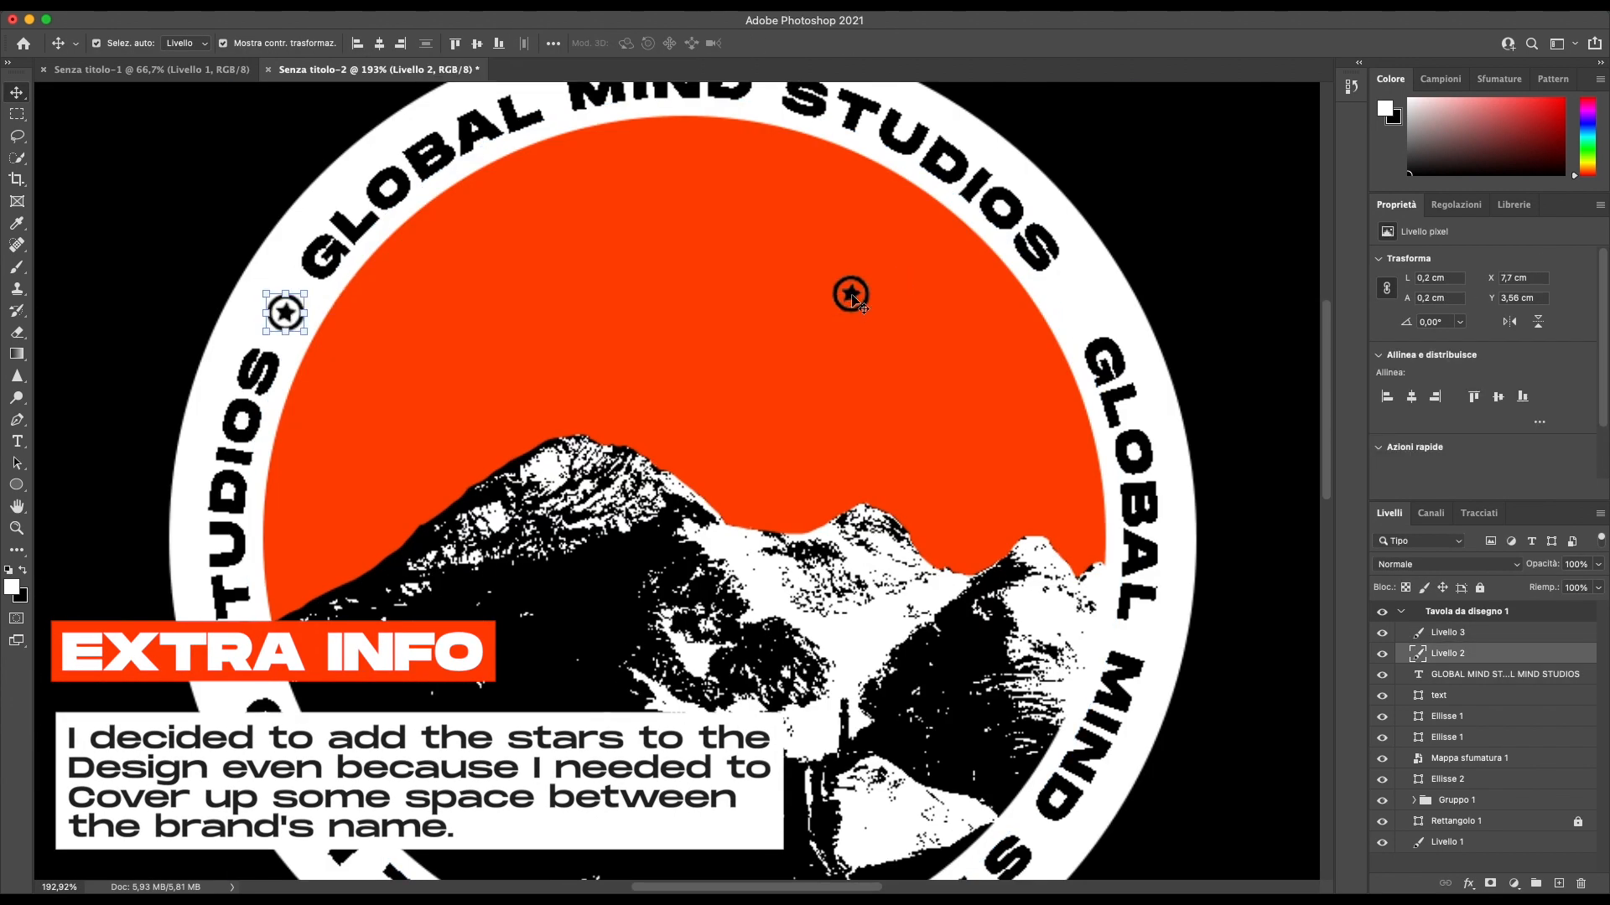
left_click_drag(1082, 309, 1082, 309)
left_click(1174, 280)
Step: Place a third copy of the circled star in the text gap at the bottom of the ring
scroll(1174, 280, "down", 3)
left_click_drag(691, 489, 698, 837)
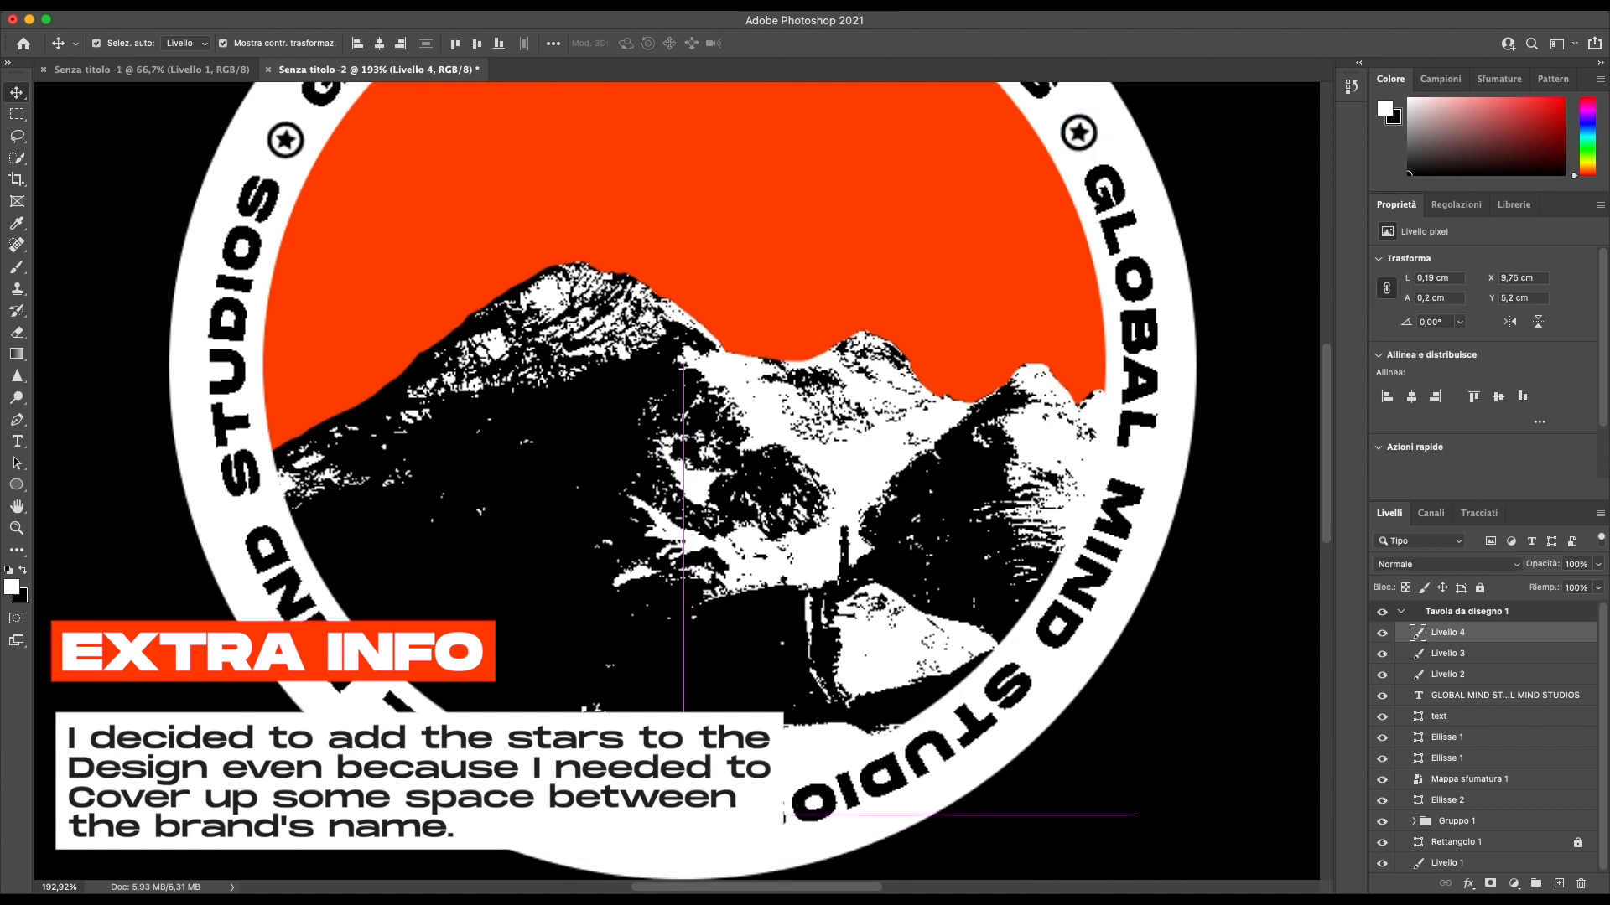
scroll(698, 805, "up", 3)
scroll(698, 805, "down", 4)
left_click_drag(679, 614, 684, 622)
left_click(1049, 709)
Step: Scale the white text ring down around its center to about 5.1 cm across and apply the transform
scroll(1049, 708, "down", 10)
scroll(883, 521, "up", 5)
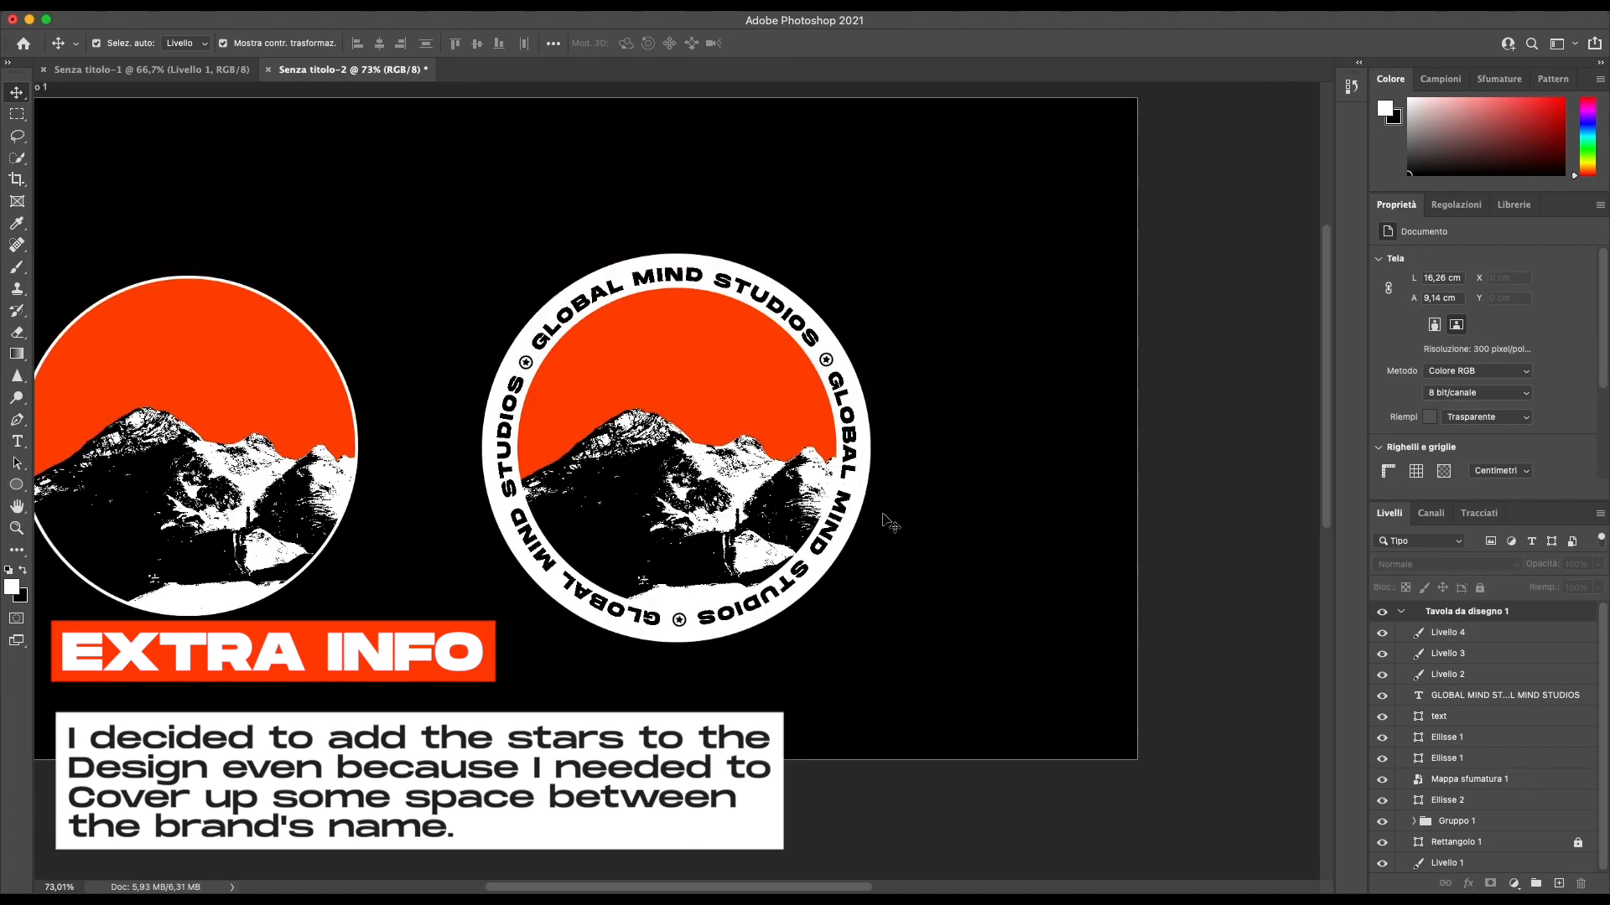
left_click_drag(870, 641, 868, 643)
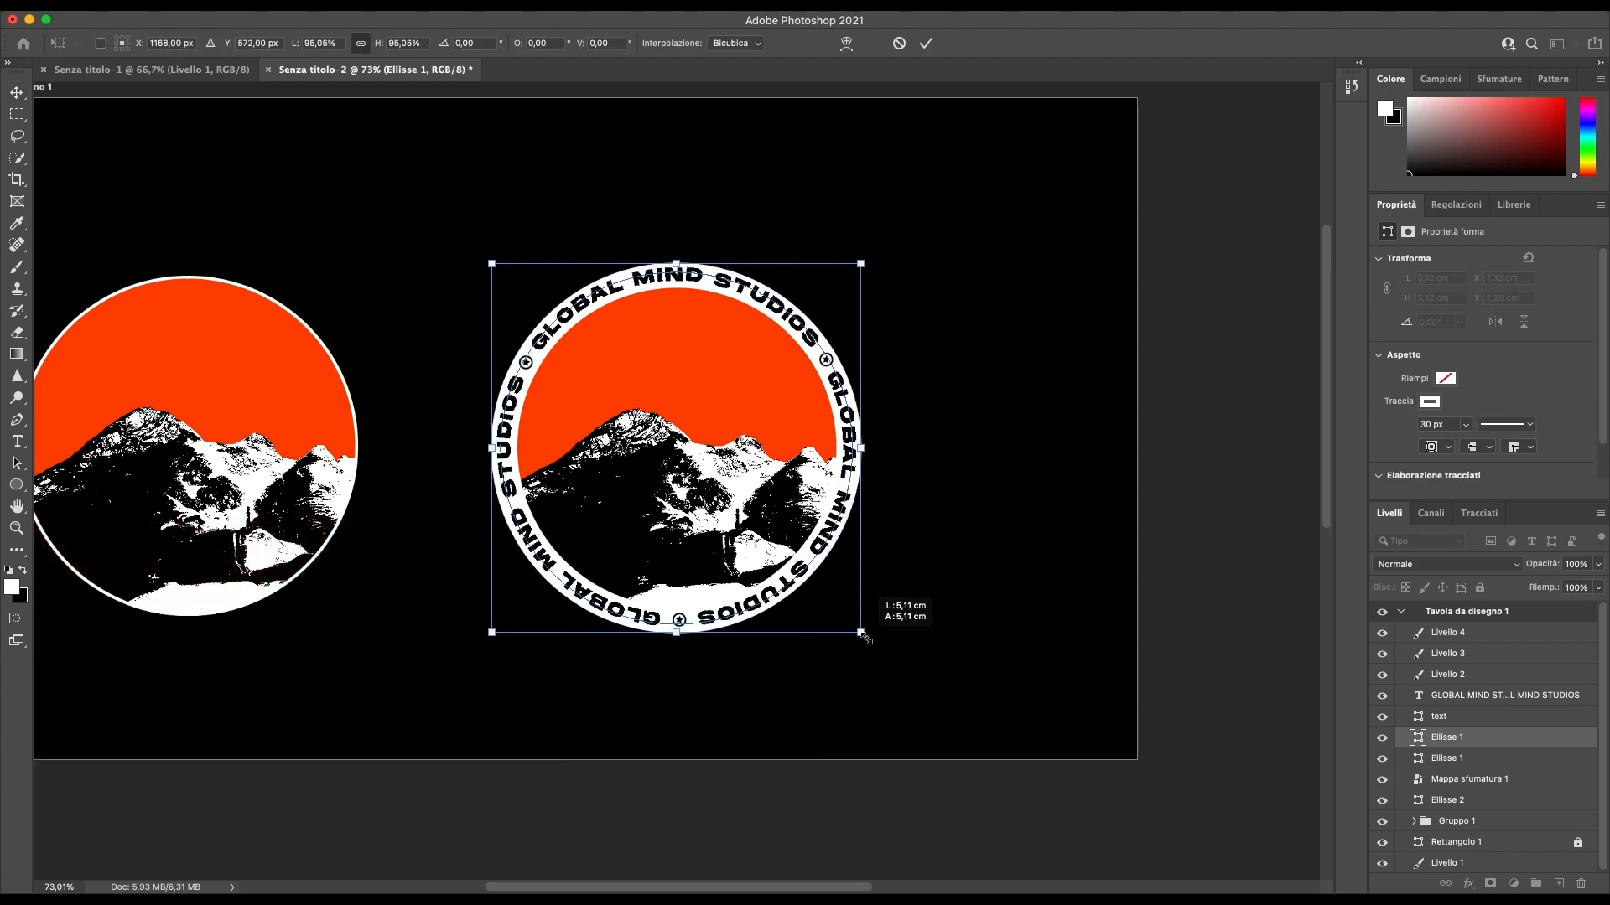
key("Return")
scroll(1061, 637, "down", 8)
scroll(984, 478, "up", 6)
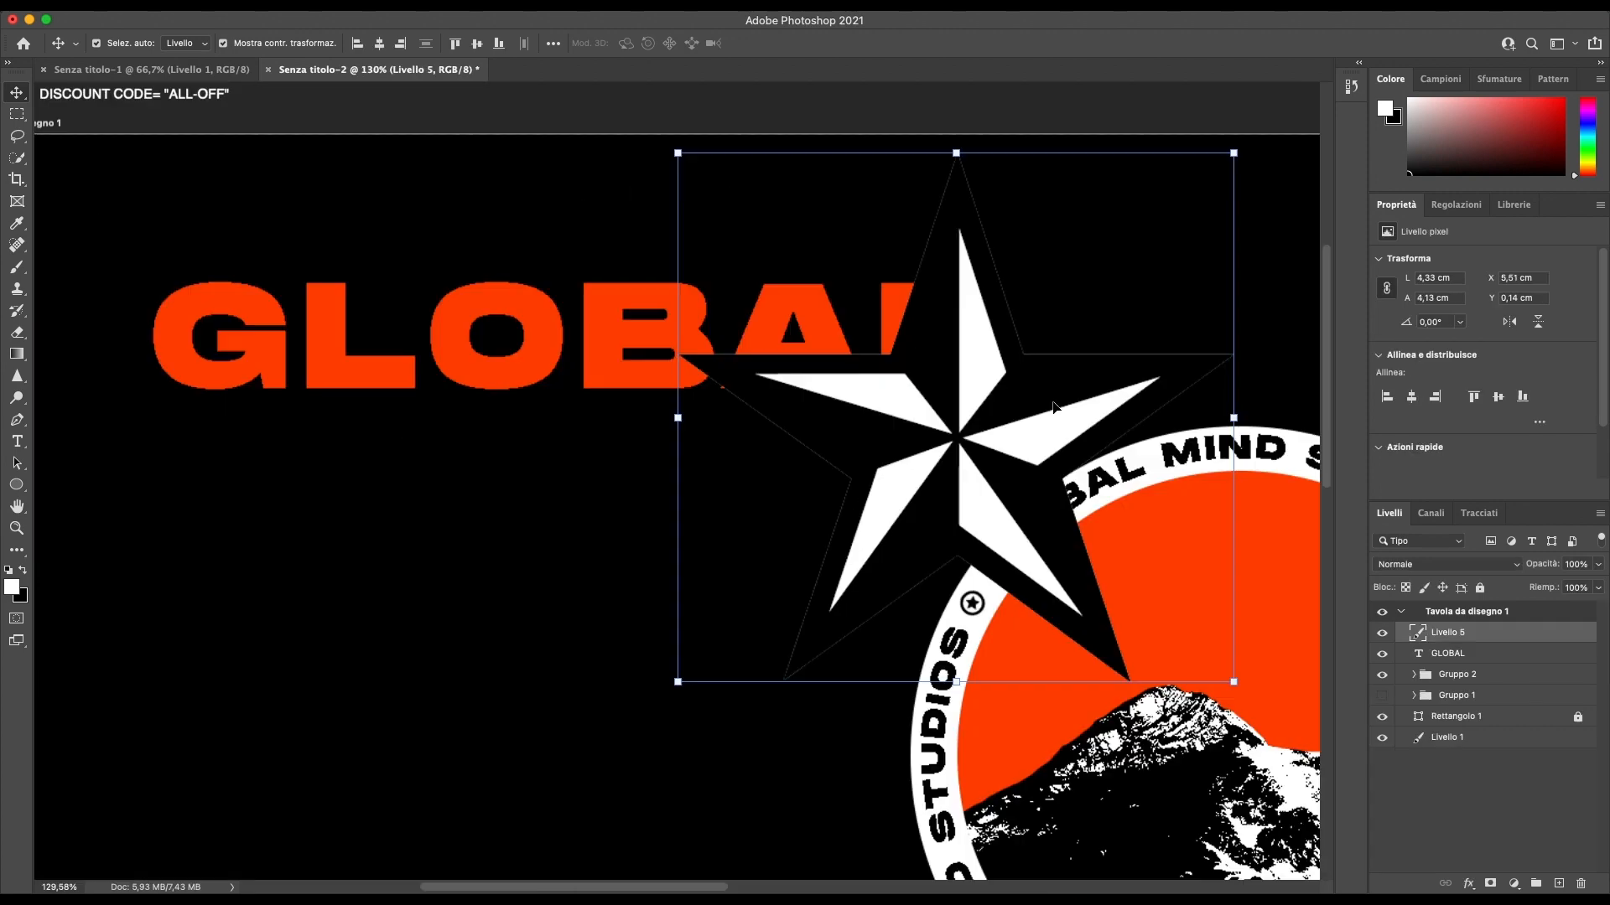
left_click_drag(1233, 681, 1187, 638)
left_click_drag(954, 426, 478, 344)
key("Return")
key("Delete")
Step: Switch to the browser's star PNG image results and open the plain black five-pointed star
mouse_move(572, 892)
left_click(936, 872)
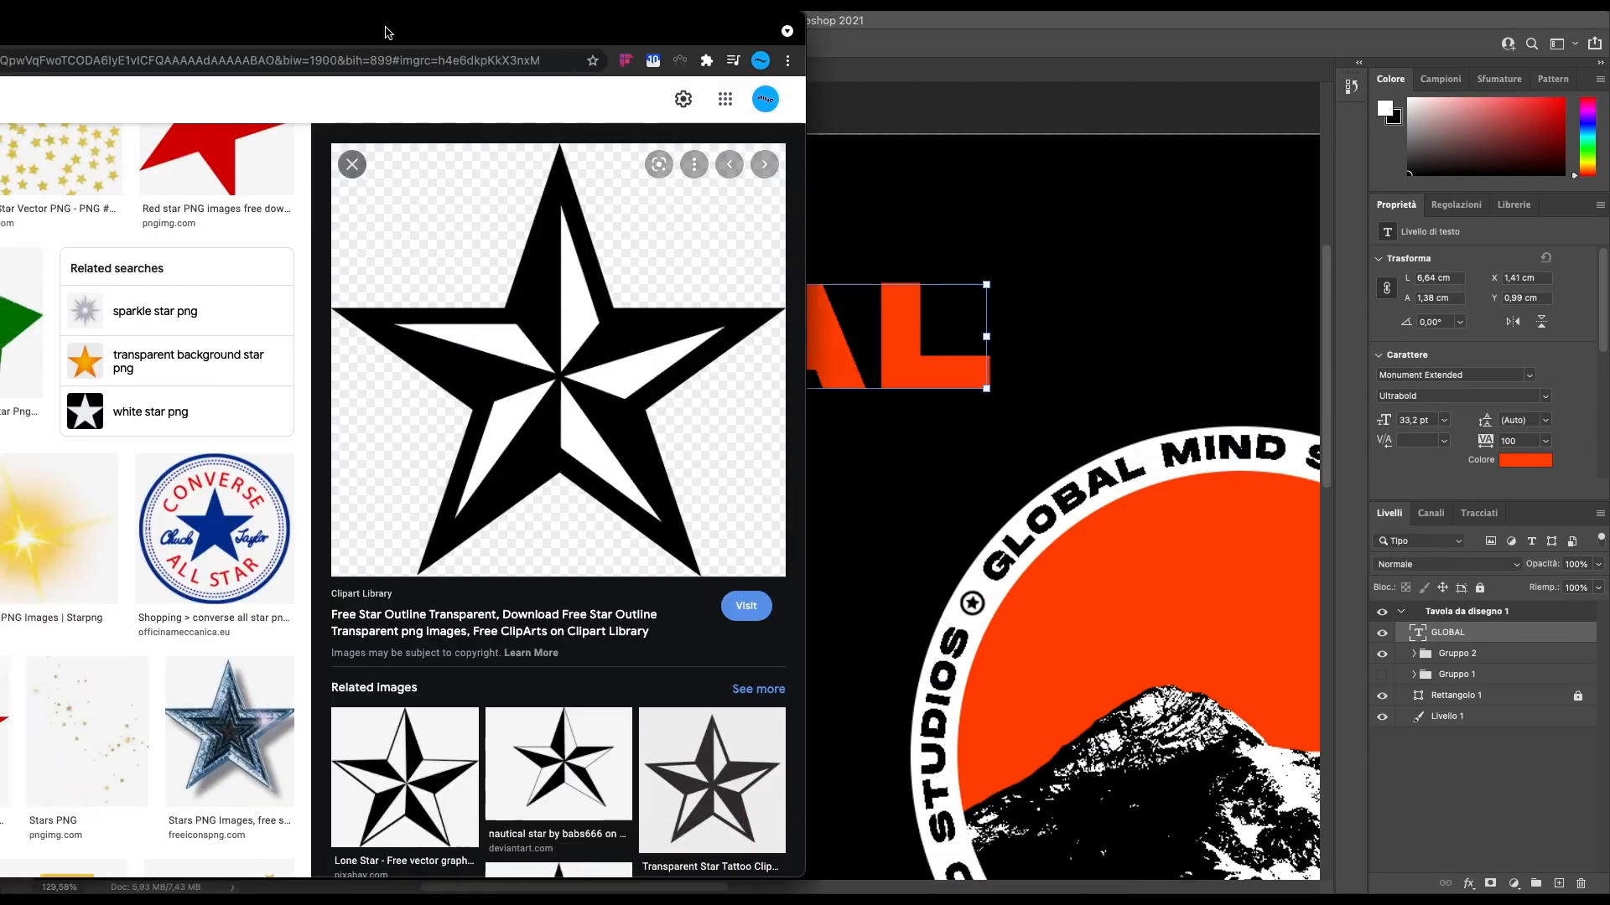
scroll(204, 454, "down", 10)
scroll(204, 454, "up", 15)
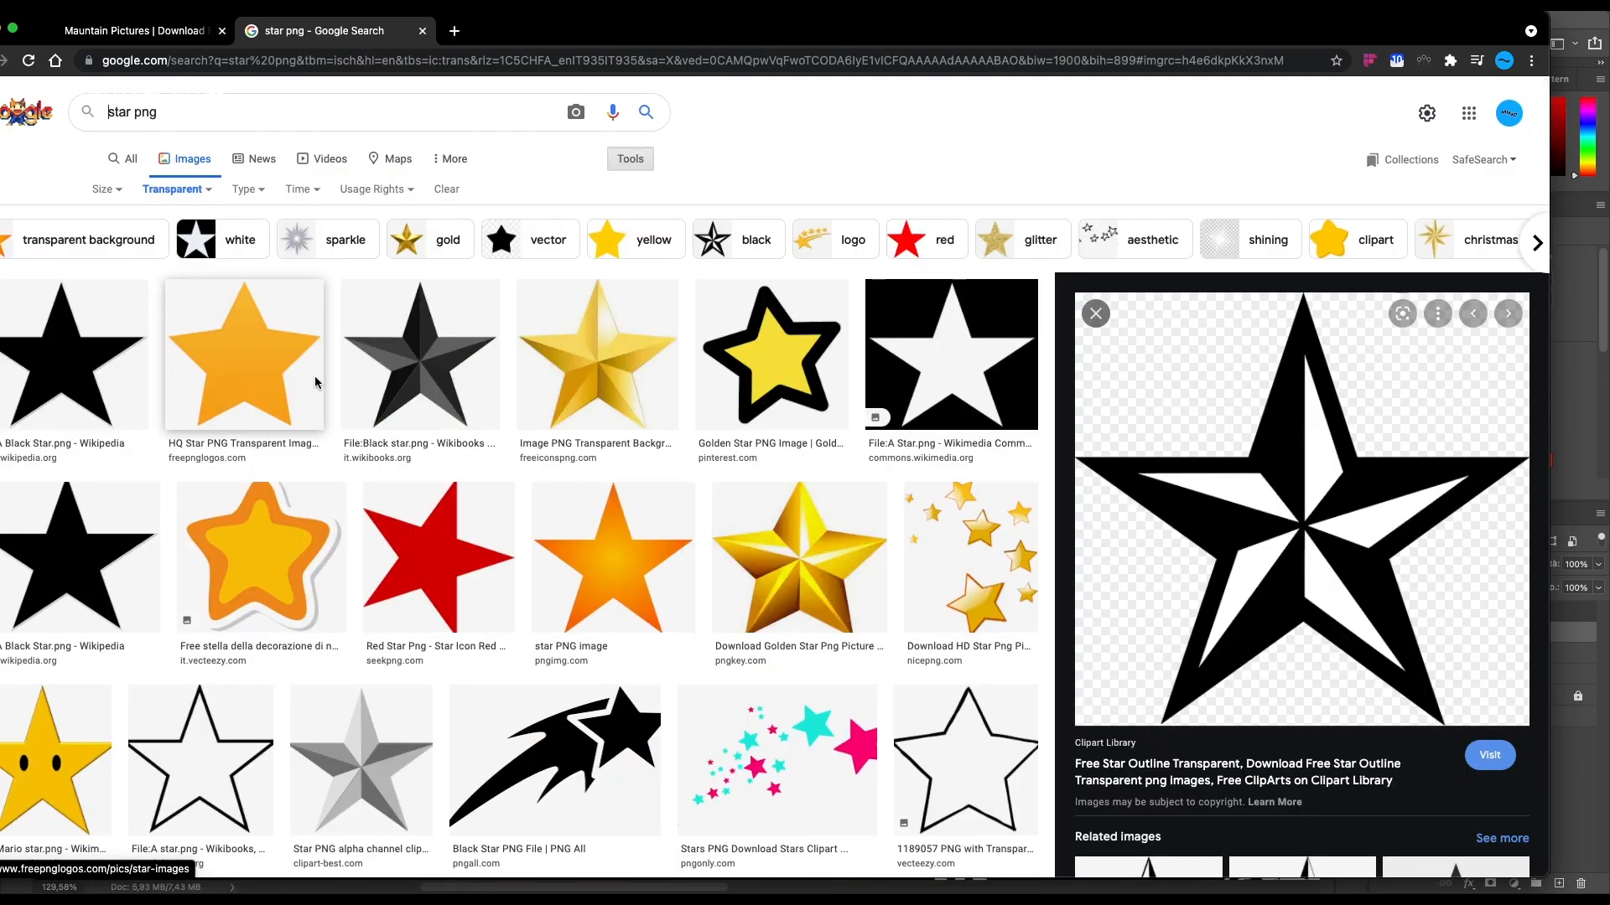
left_click(75, 356)
Step: Bring the plain black star into the Photoshop design, scale it to about 1.3 × 1.1 cm and place it over the L of GLOBAL
left_click_drag(951, 39, 249, 39)
left_click_drag(599, 348, 885, 346)
left_click_drag(275, 347, 825, 353)
left_click_drag(1020, 403, 281, 429)
left_click_drag(417, 670, 417, 222)
left_click_drag(1001, 368, 985, 349)
key("Return")
Step: Turn the black star white by raising its Hue/Saturation lightness to the maximum
key("ctrl+u")
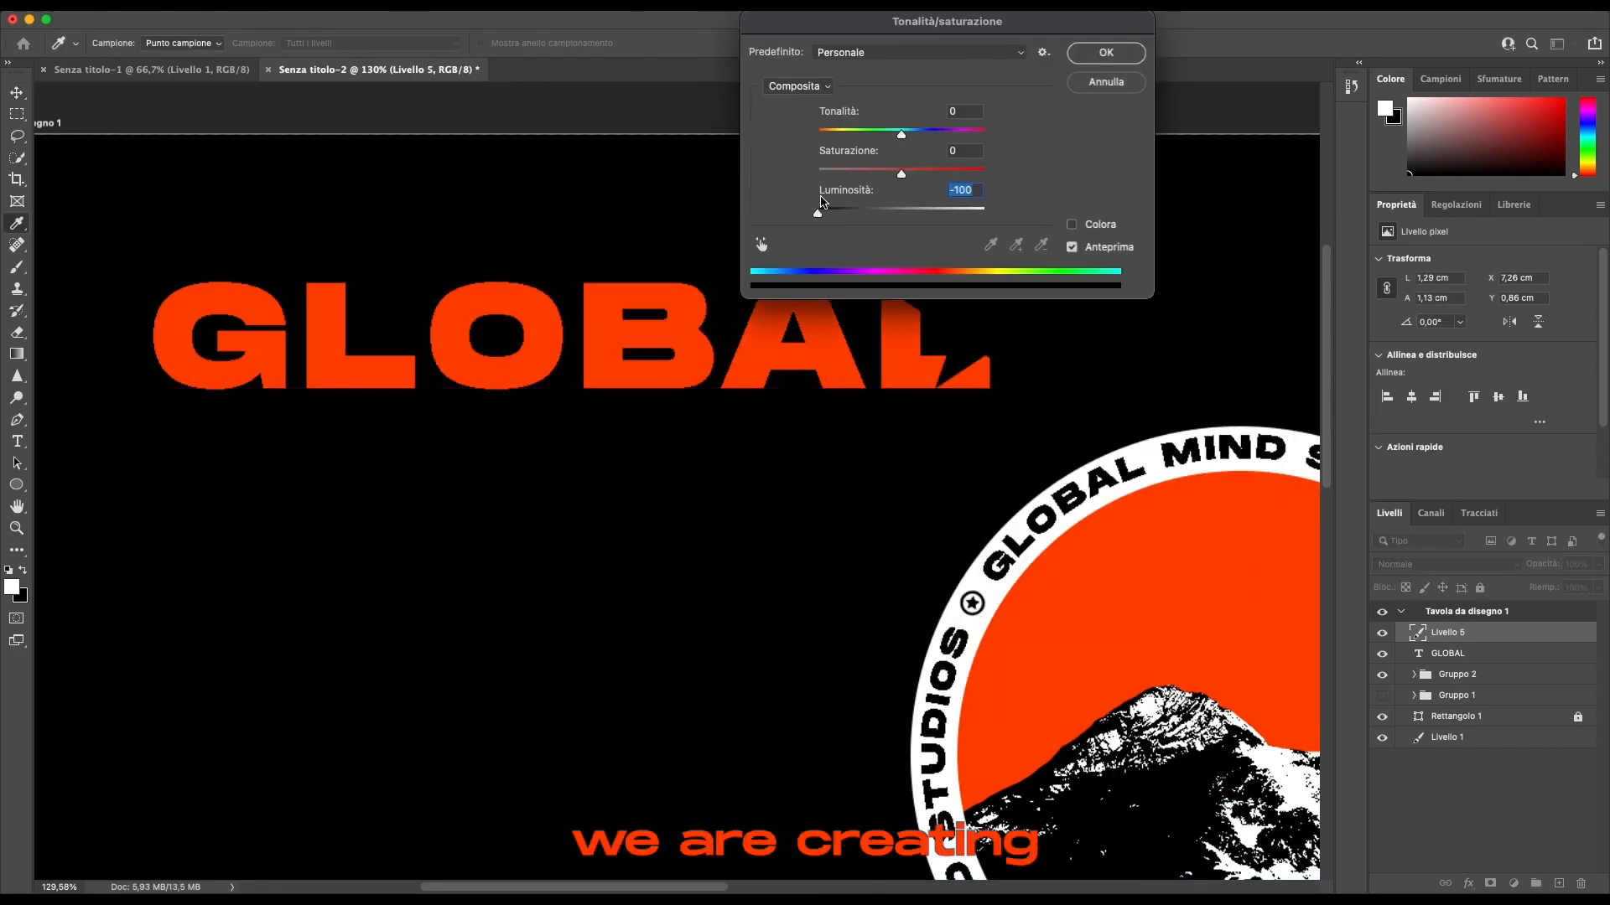
left_click_drag(821, 202, 988, 209)
left_click(1106, 53)
left_click(1090, 104)
Step: Duplicate the white star to form a diagonal row of three descending across the first letters of GLOBAL
scroll(784, 435, "down", 10)
left_click_drag(530, 407, 527, 398)
scroll(526, 401, "up", 8)
key("super+c")
key("super+v")
left_click_drag(780, 560, 470, 358)
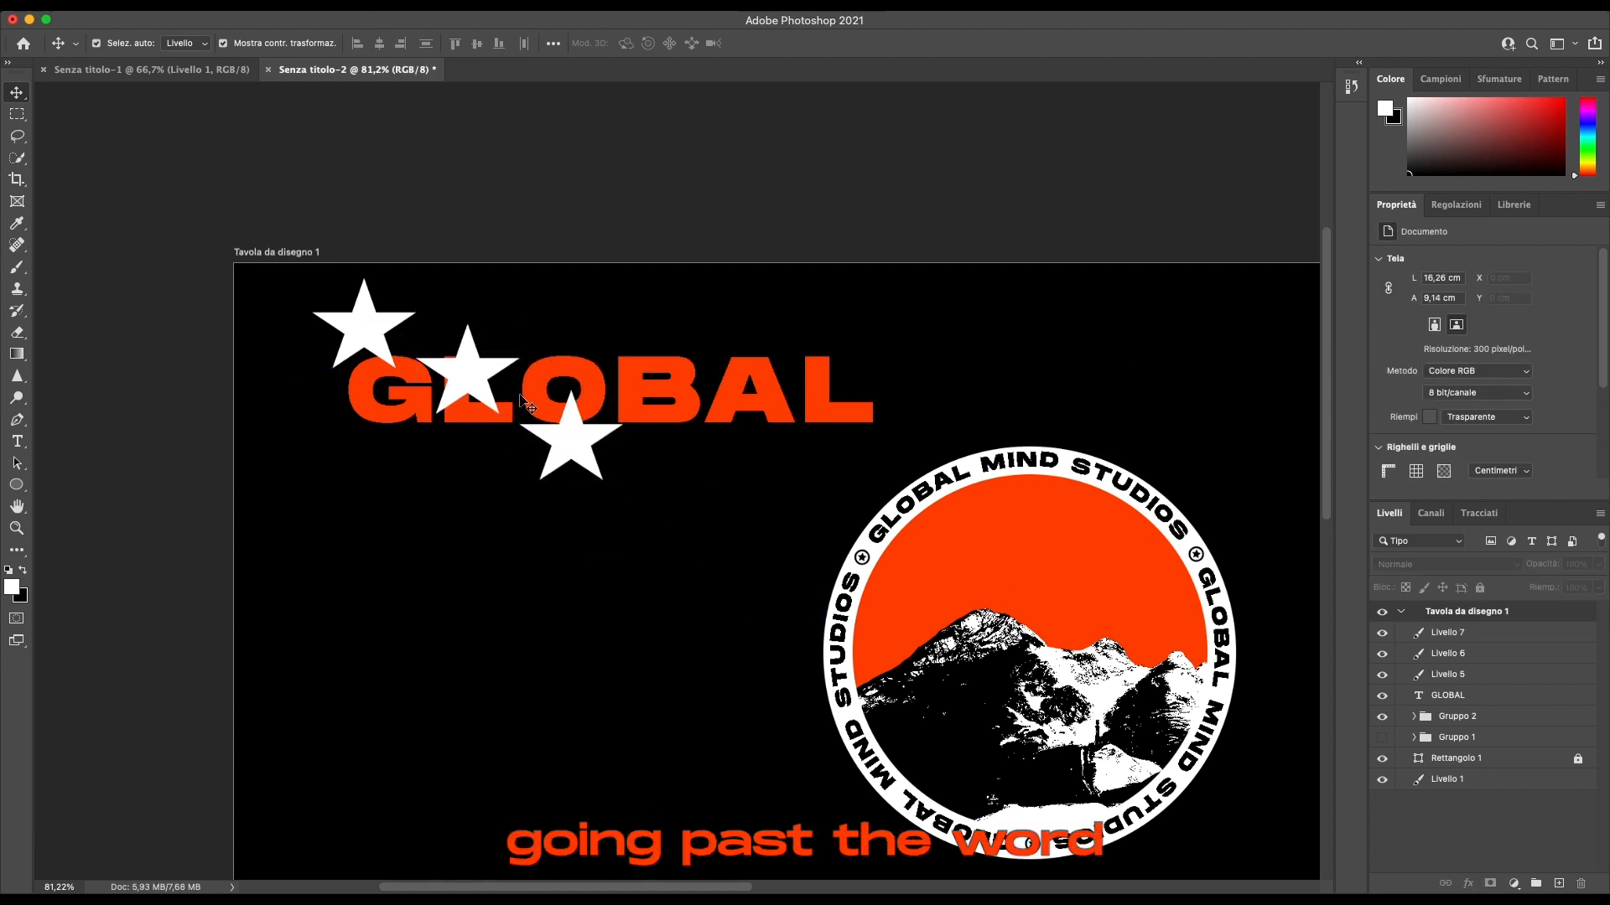
Step: Place a copy of the three-star row, rotated about -48°, above the middle of GLOBAL and apply the transform
left_click_drag(712, 626, 685, 352)
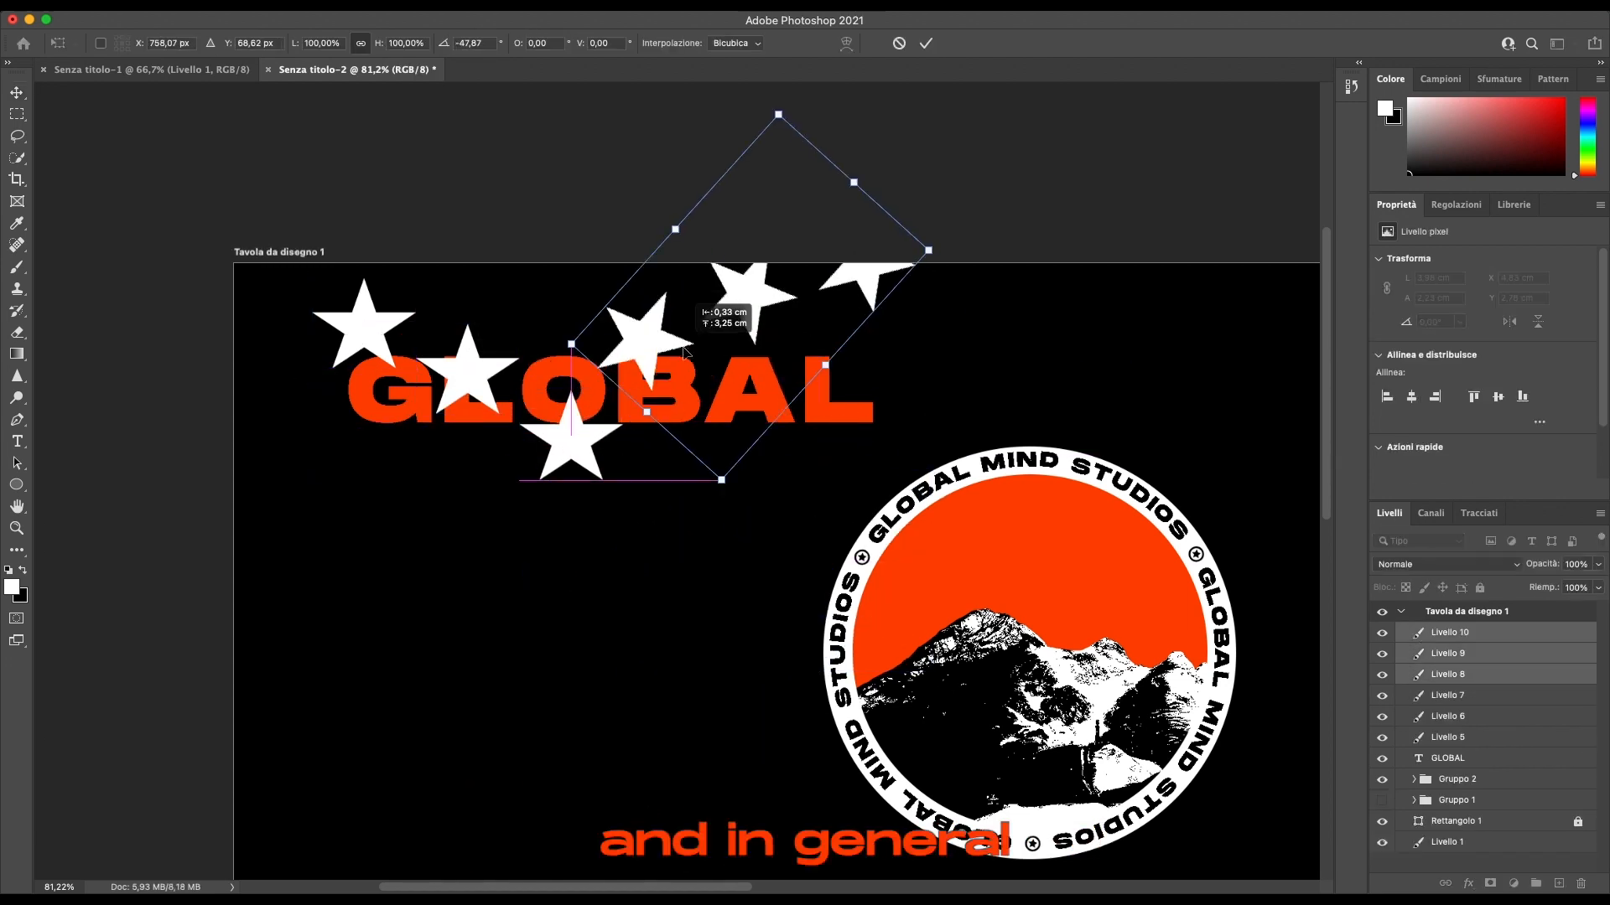
key("Return")
left_click(689, 524)
Step: Delete a surplus star copy and reposition the remaining copies to continue the diagonal row below GLOBAL
scroll(676, 481, "up", 6)
left_click(712, 496)
key("Delete")
left_click_drag(886, 397, 695, 515)
left_click_drag(1069, 315, 823, 599)
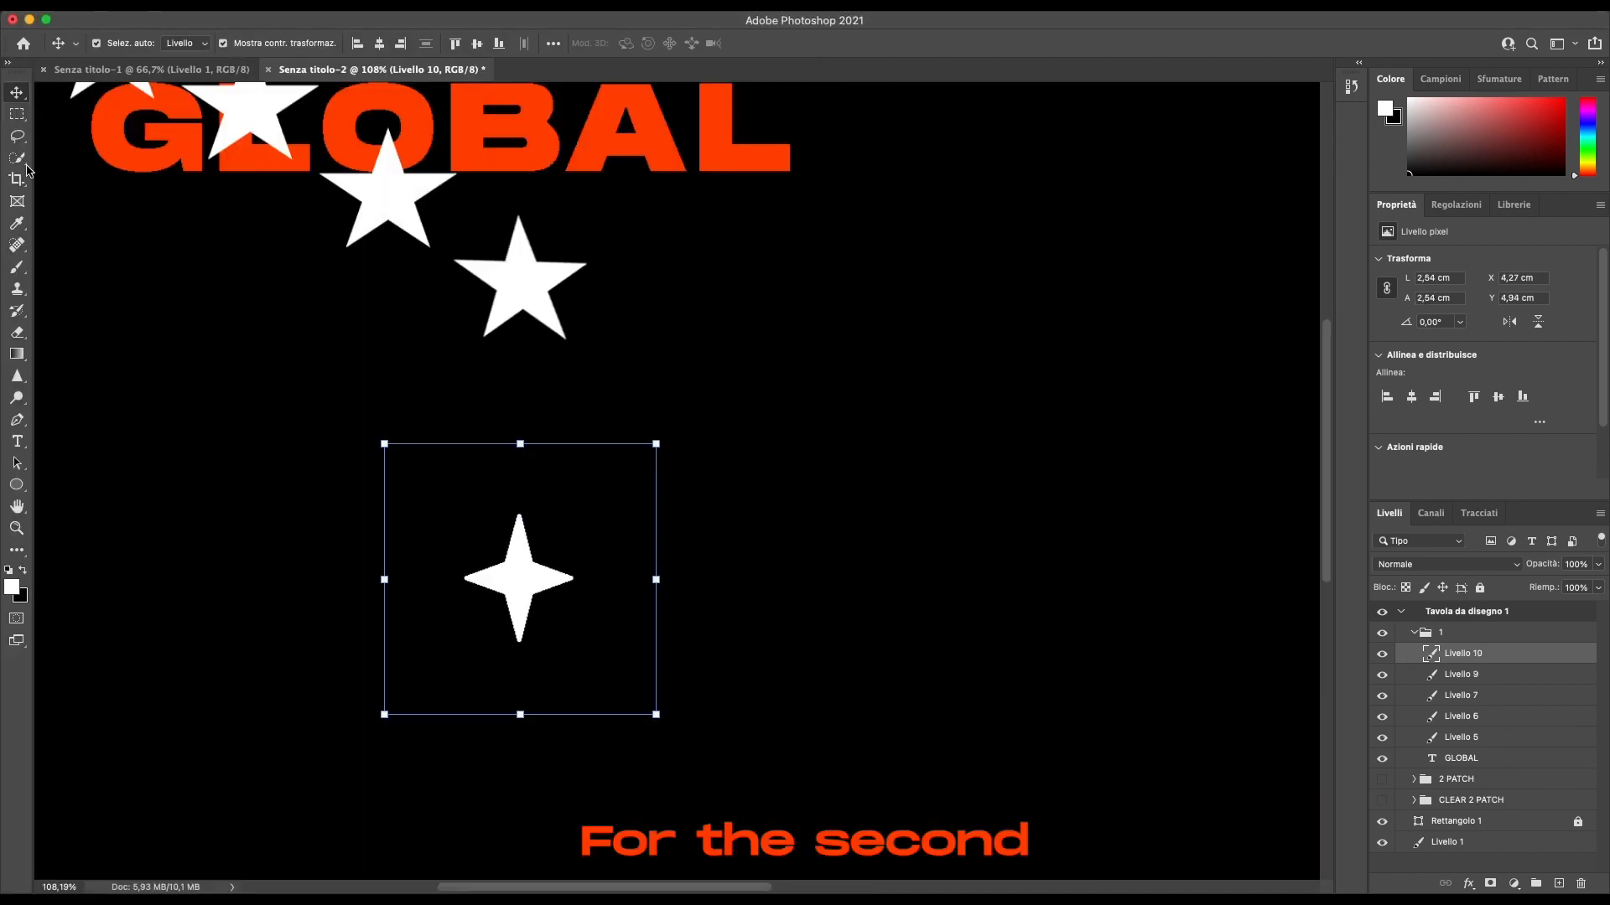
Step: Mask the four-pointed star from its background and add an orange letter G of about 59 pt over it
left_click(20, 161)
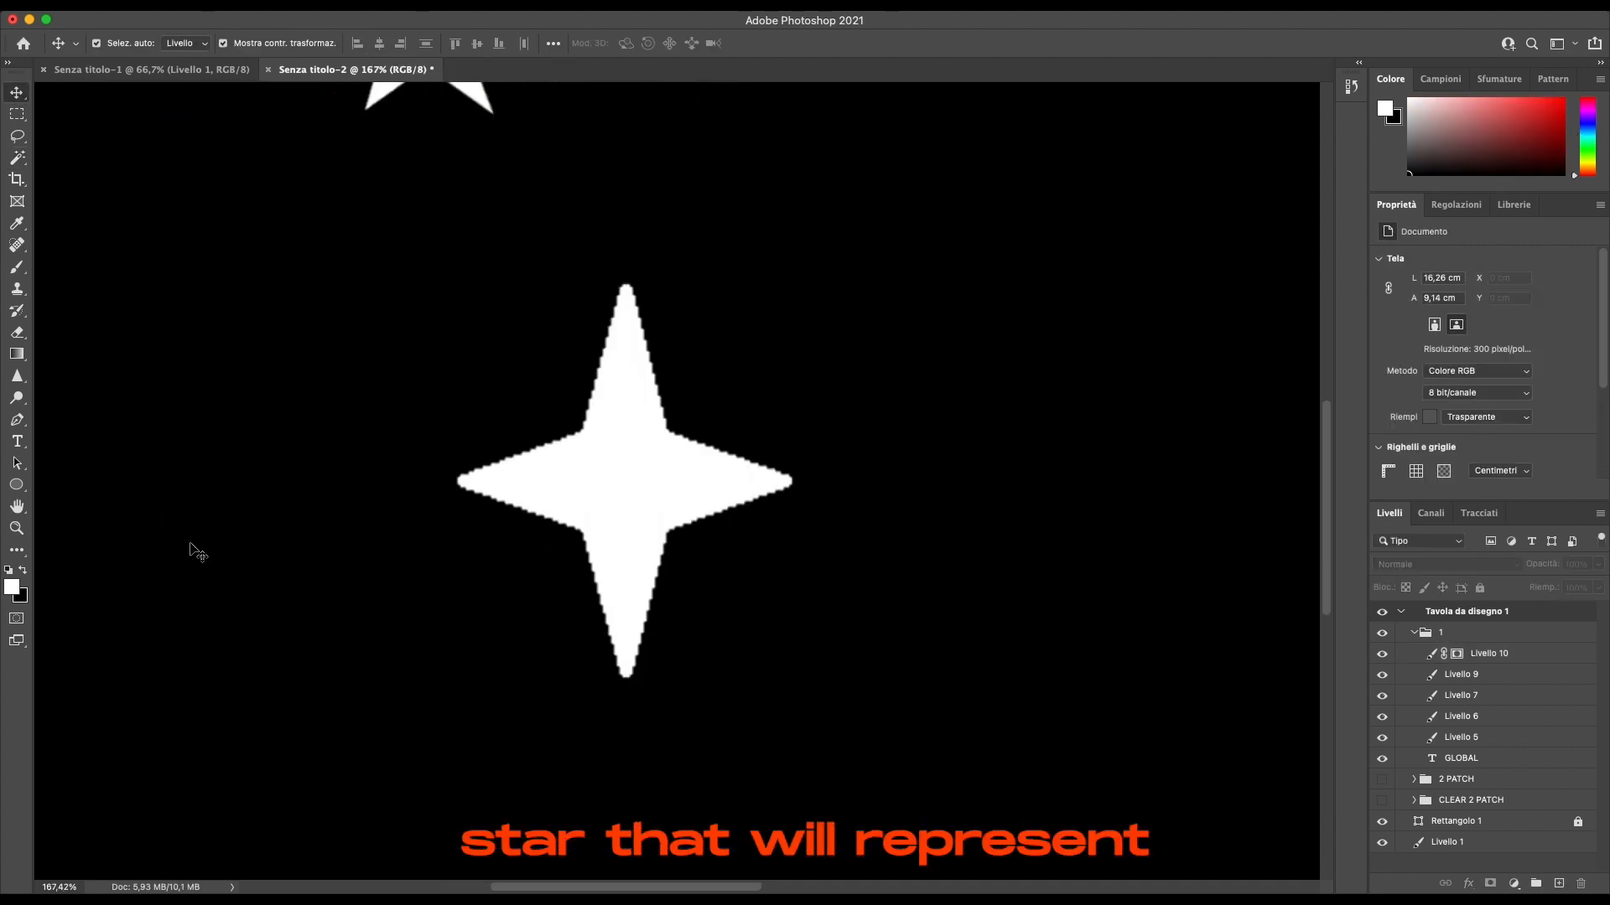
key("t")
left_click(227, 549)
left_click_drag(244, 527, 462, 267)
left_click_drag(330, 390, 748, 464)
Step: Take the four-pointed star layer out of group 1, hide that group, and stack the star above the G text layer
left_click(646, 599)
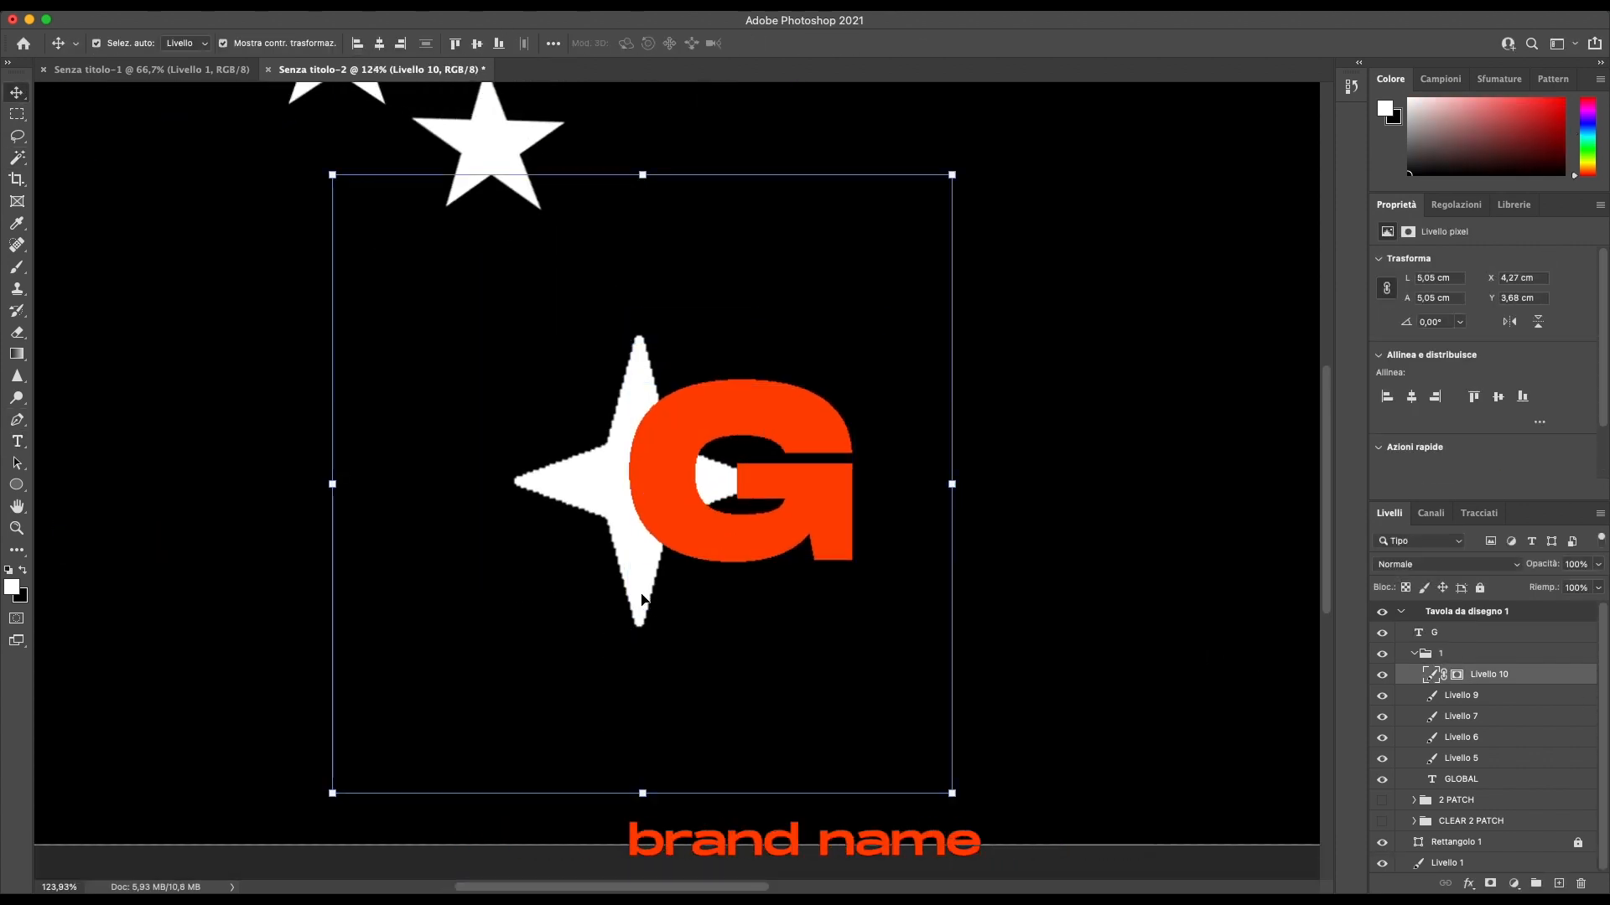
left_click_drag(1475, 645, 1476, 645)
left_click(1415, 675)
left_click(1383, 677)
left_click_drag(796, 514, 794, 527)
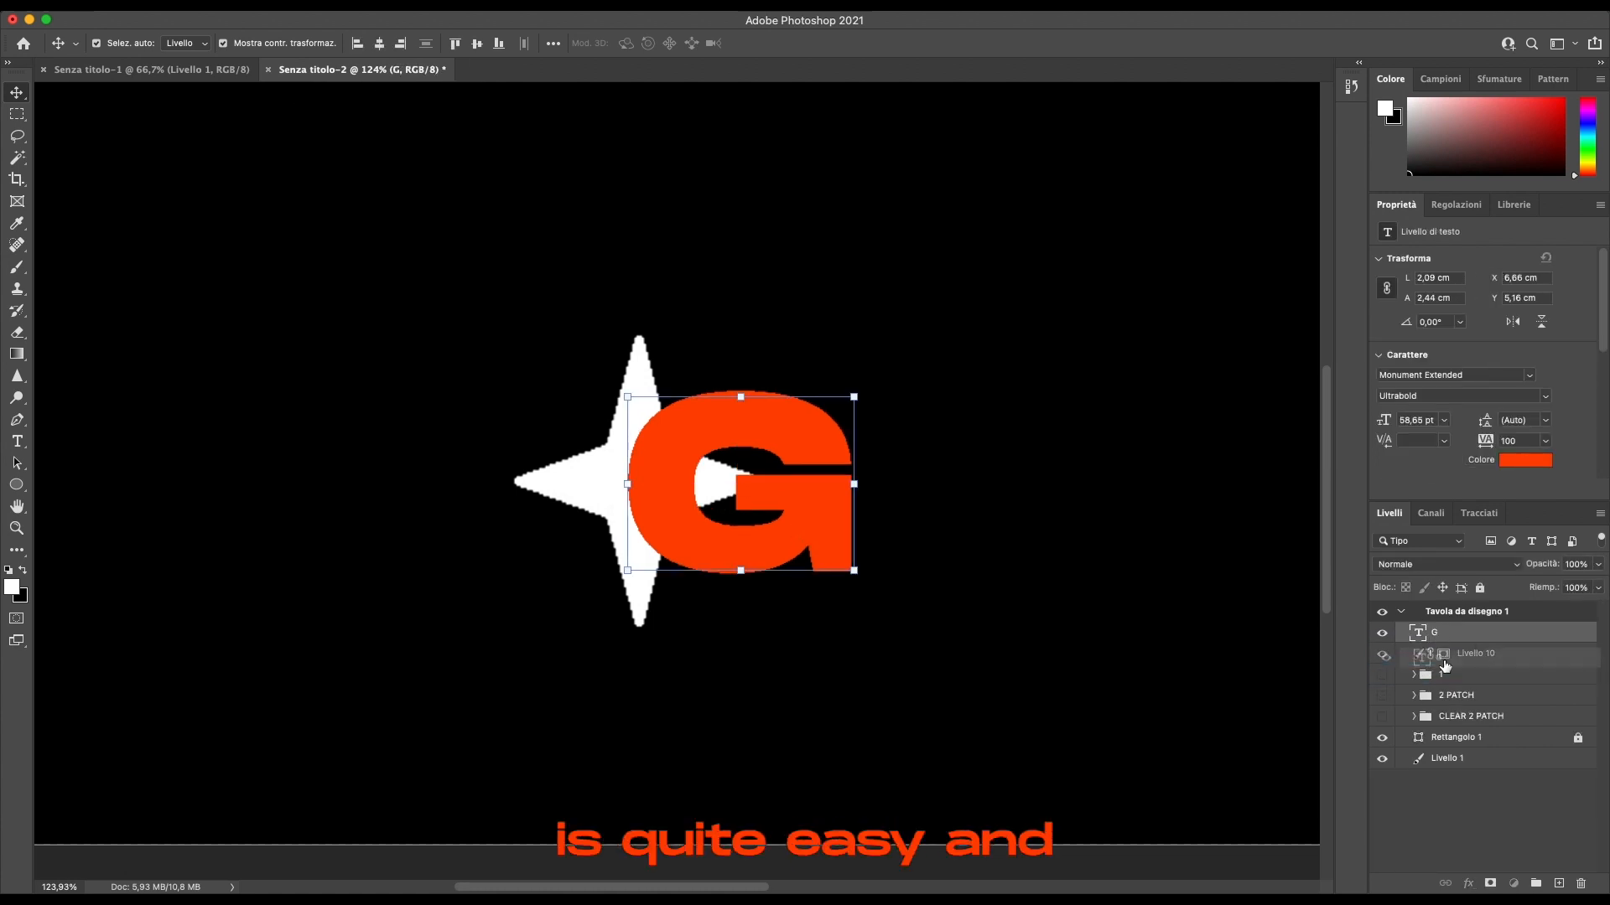
left_click_drag(1443, 659, 1443, 628)
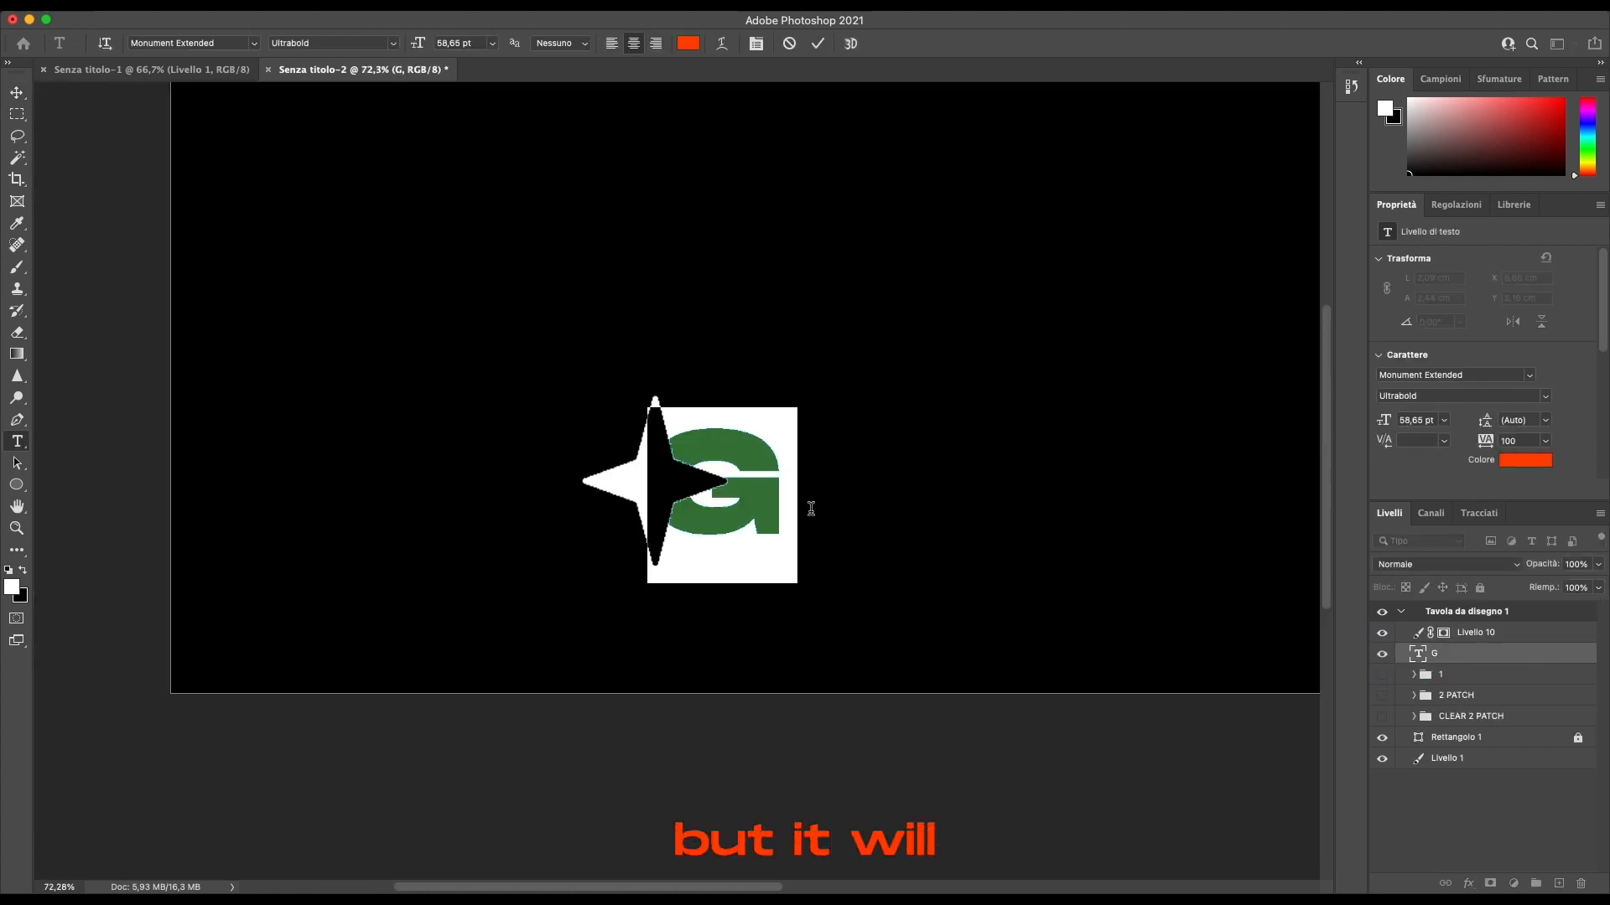
Step: Replace the letter G behind the four-pointed star with the word MIND
type("MIND")
left_click(16, 93)
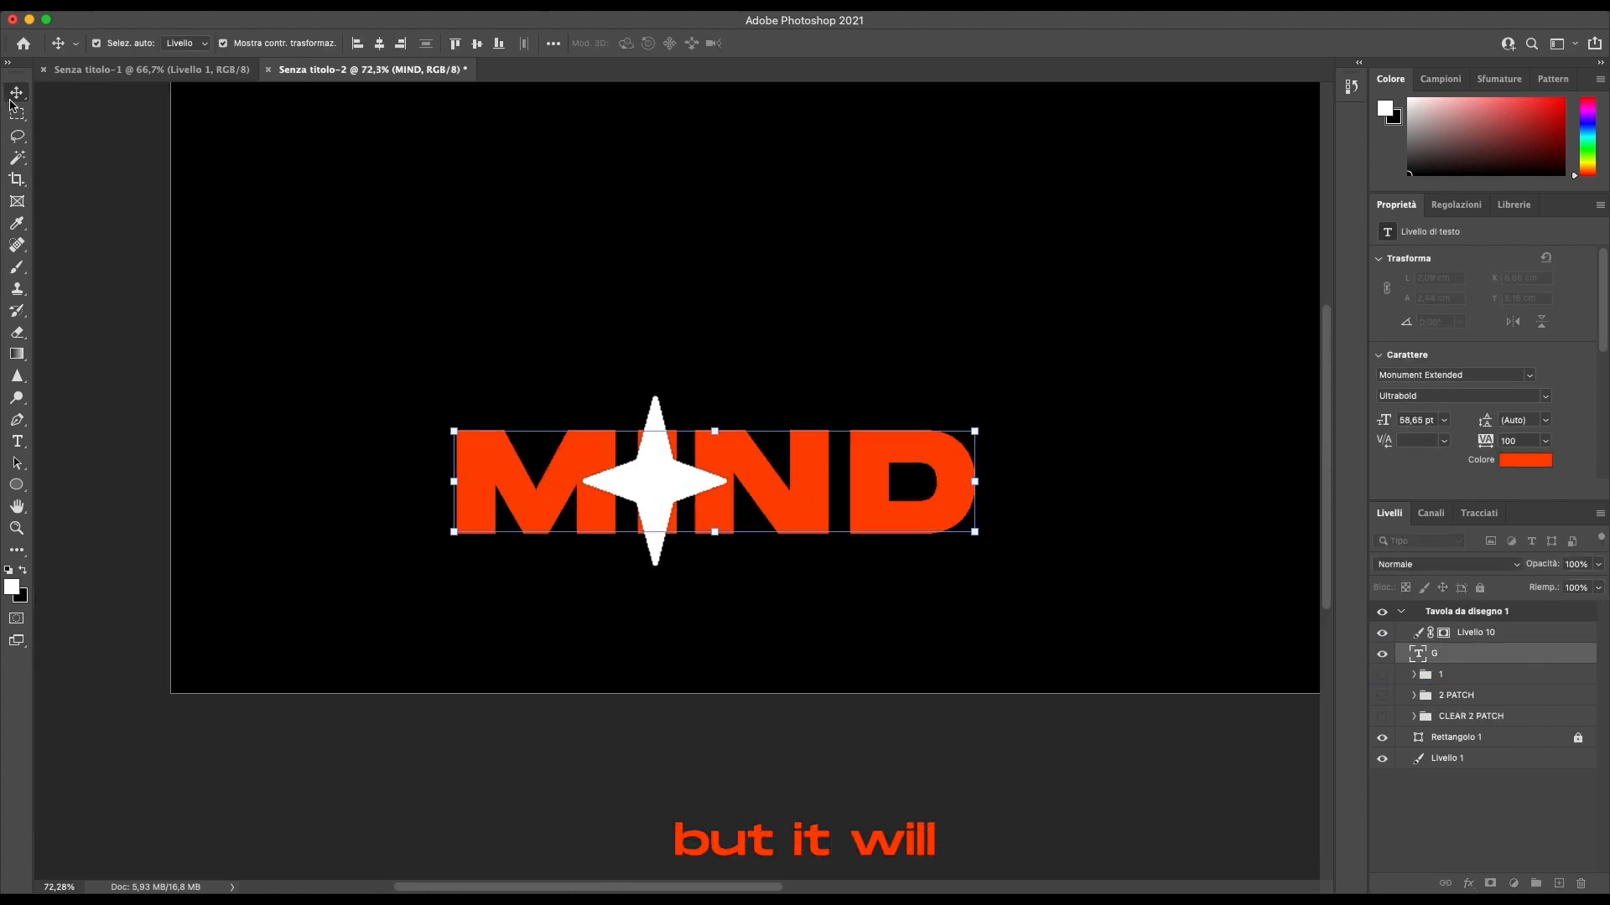
right_click(1569, 663)
left_click(1463, 254)
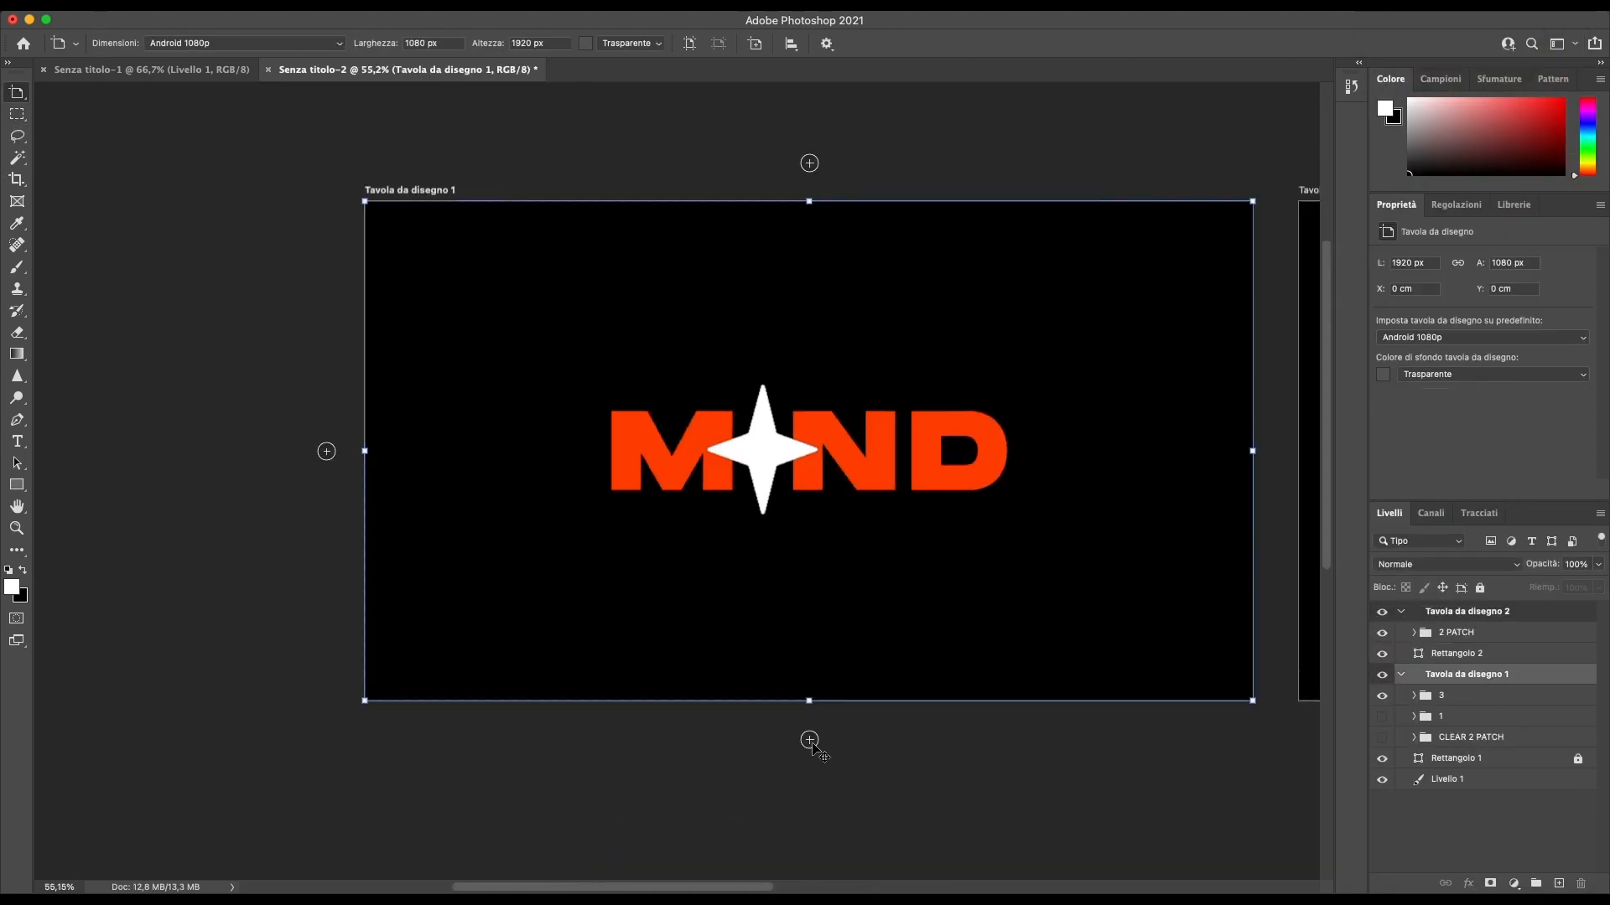
Step: Add a new artboard below the MIND artboard and cover it with a black-filled rectangle
left_click(810, 740)
left_click(16, 485)
left_click_drag(281, 169, 1409, 880)
left_click(202, 44)
left_click(94, 99)
left_click(16, 93)
left_click(117, 402)
scroll(632, 346, "up", 5)
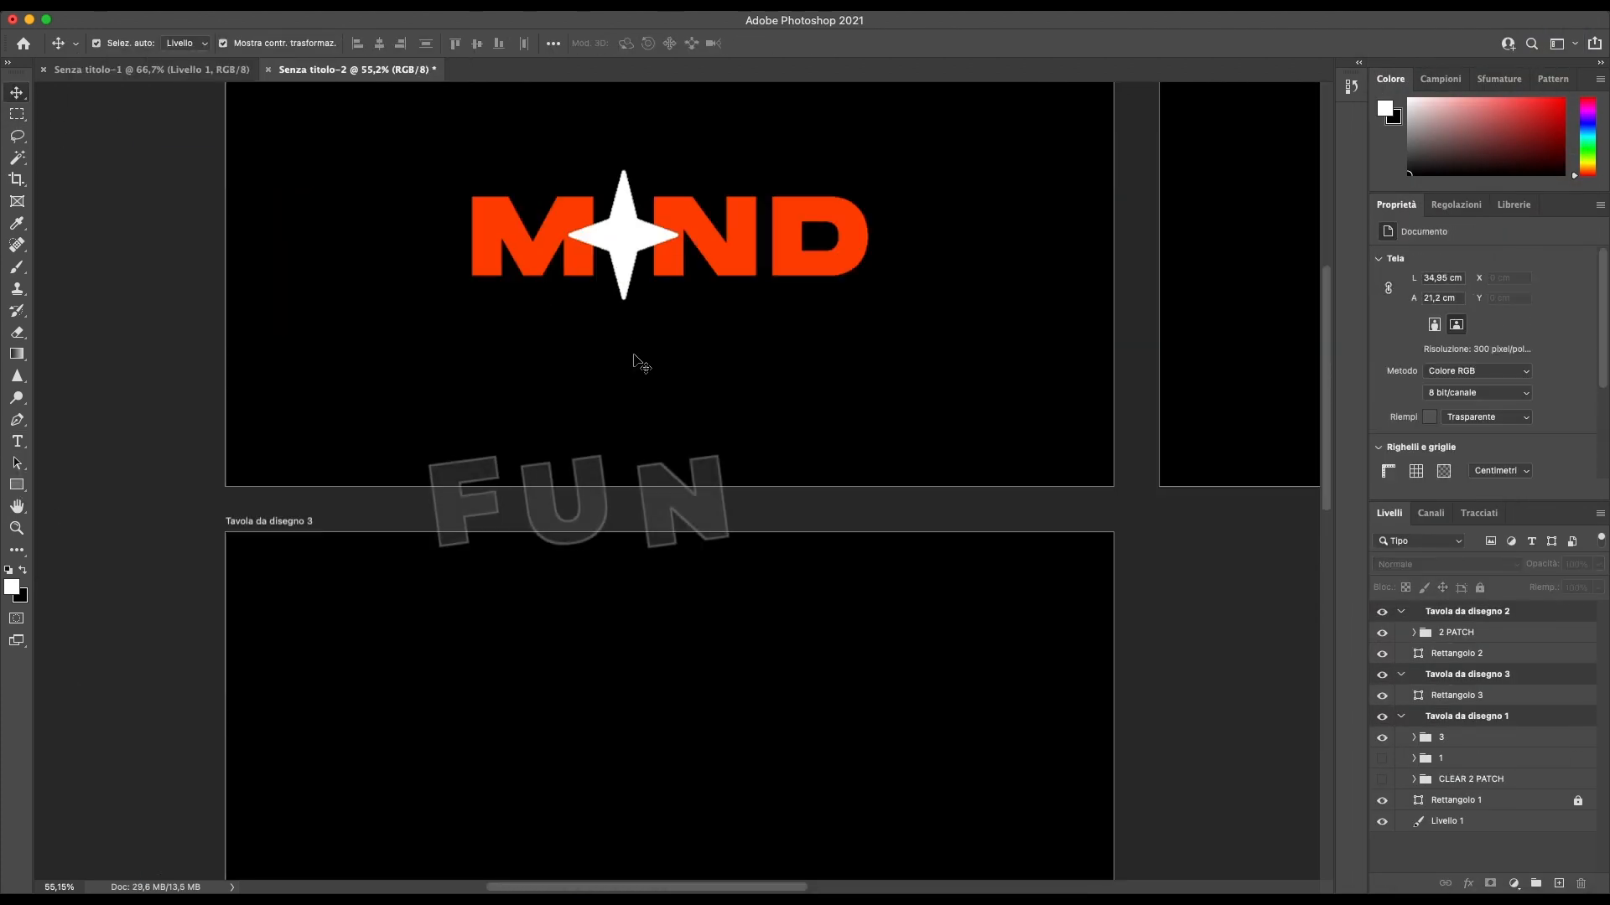